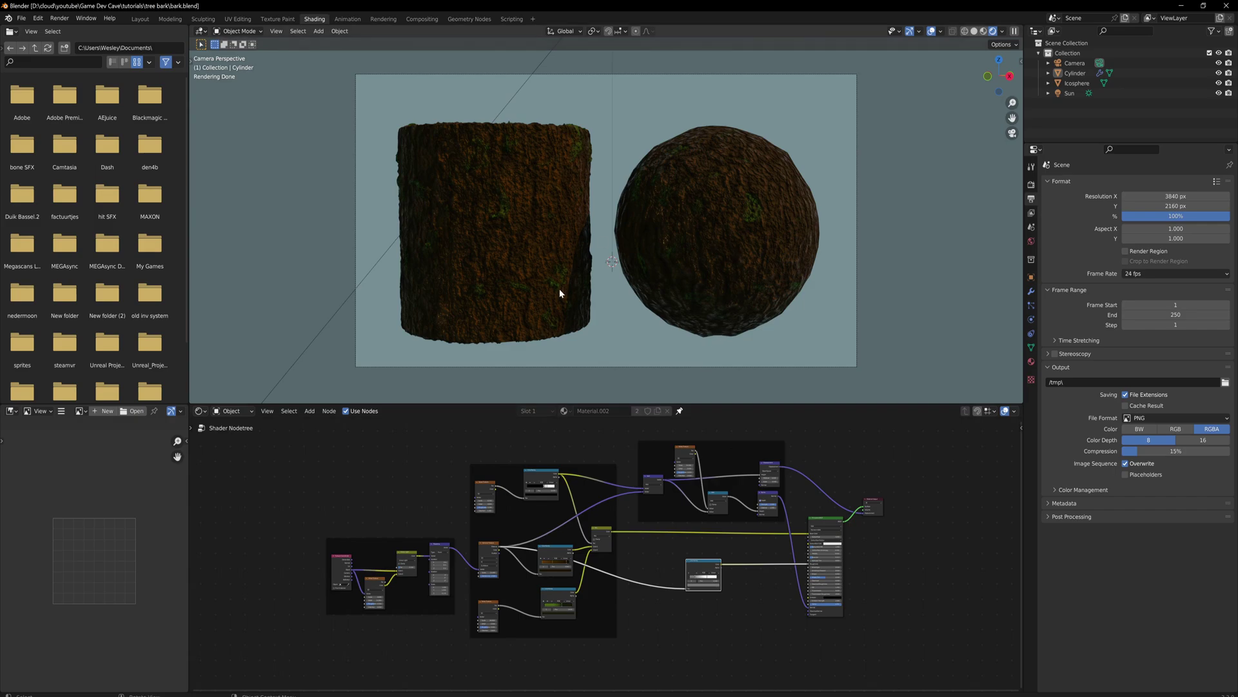
middle_click_drag(656, 262, 691, 250)
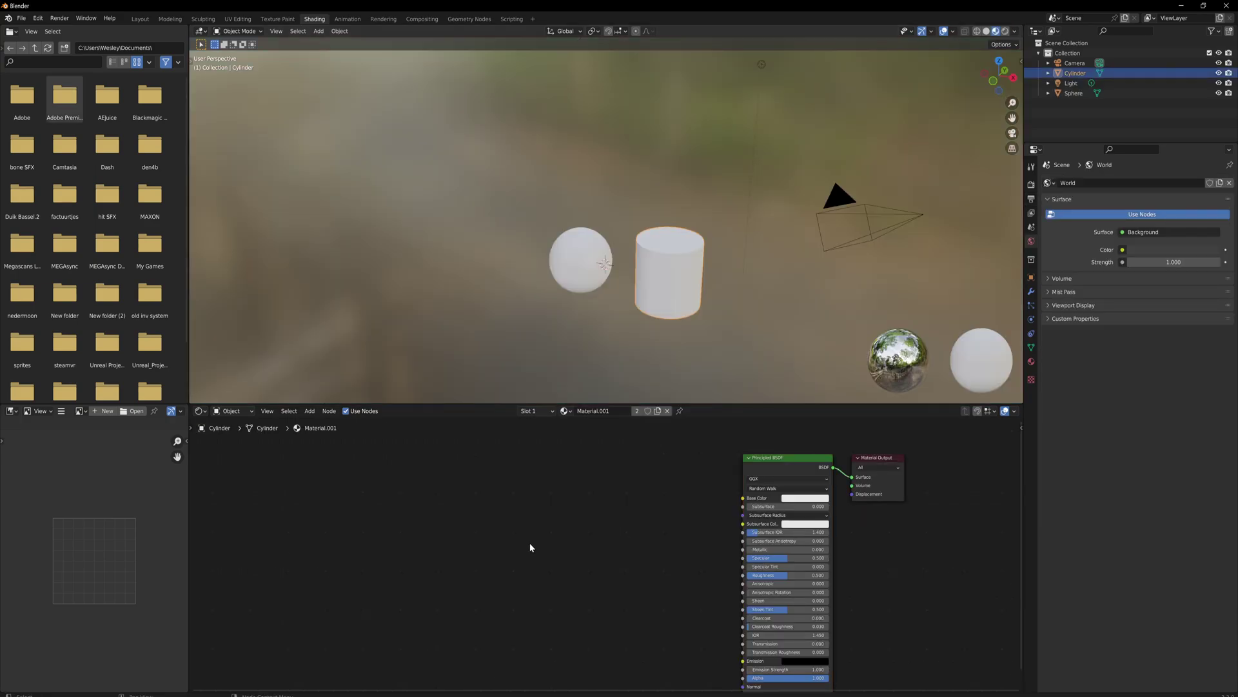
Add a Voronoi Texture node to the cylinder's material, with Texture Coordinate and Mapping nodes feeding its Vector.
key("shift+a")
left_click(530, 545)
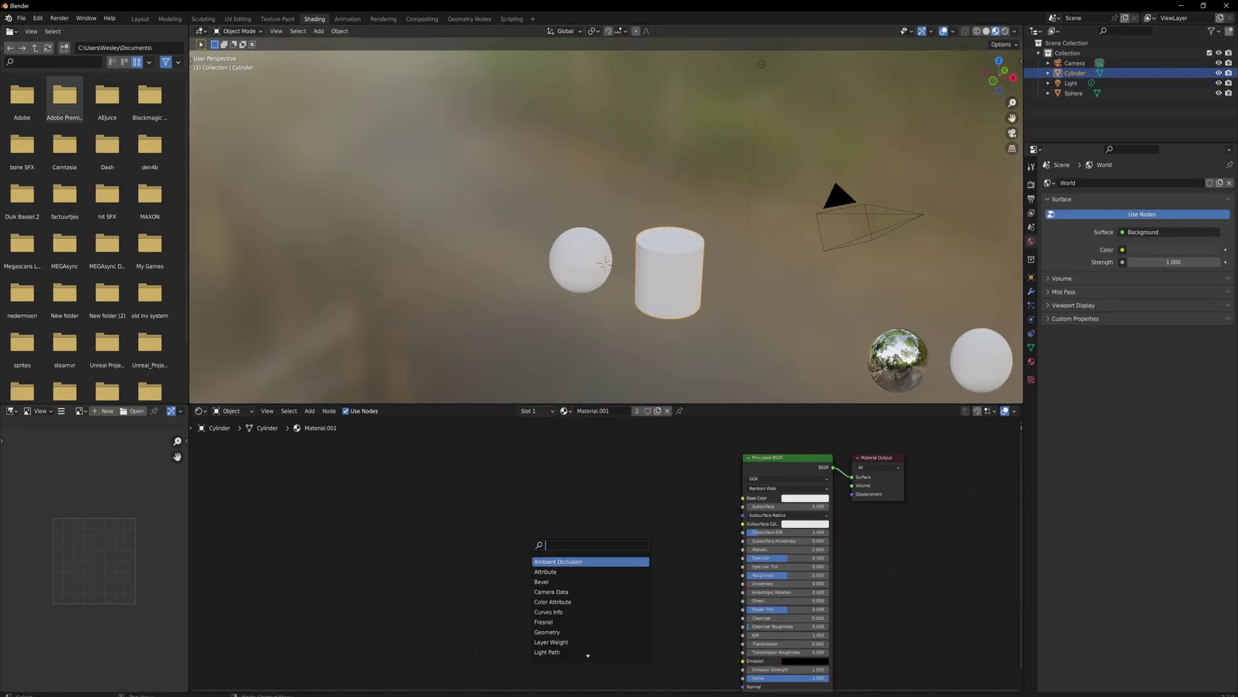
type("voronoi")
key("Return")
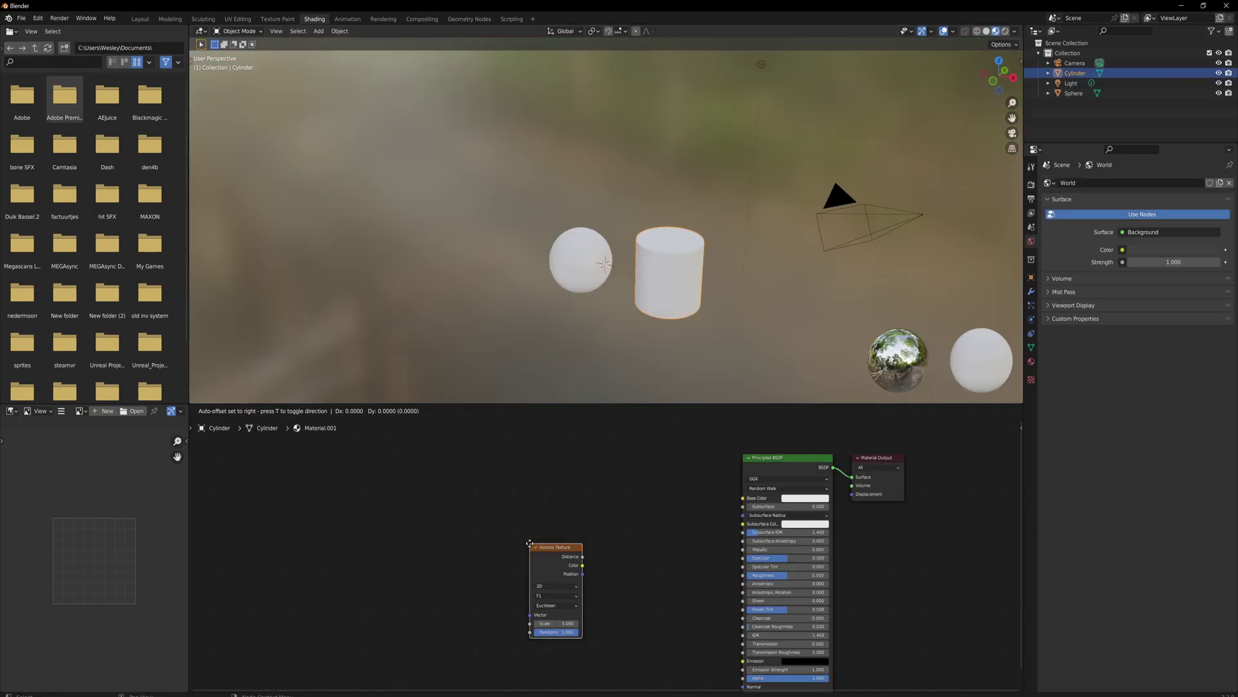
left_click(523, 512)
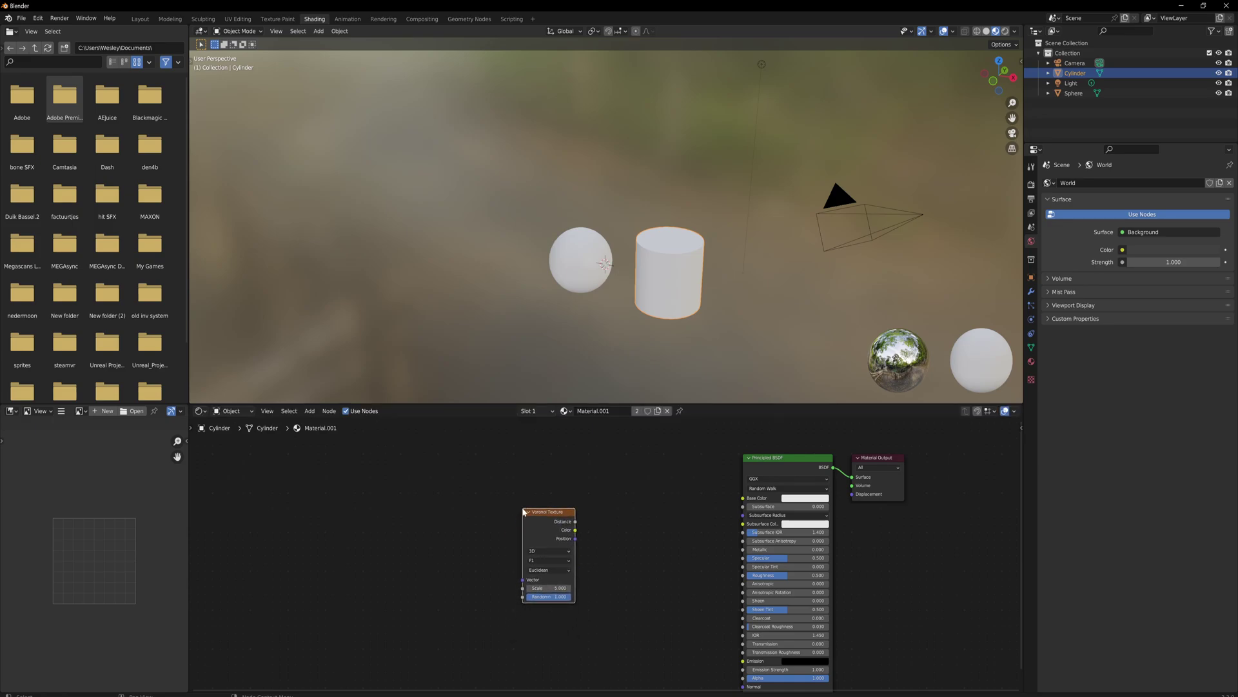
key("ctrl+t")
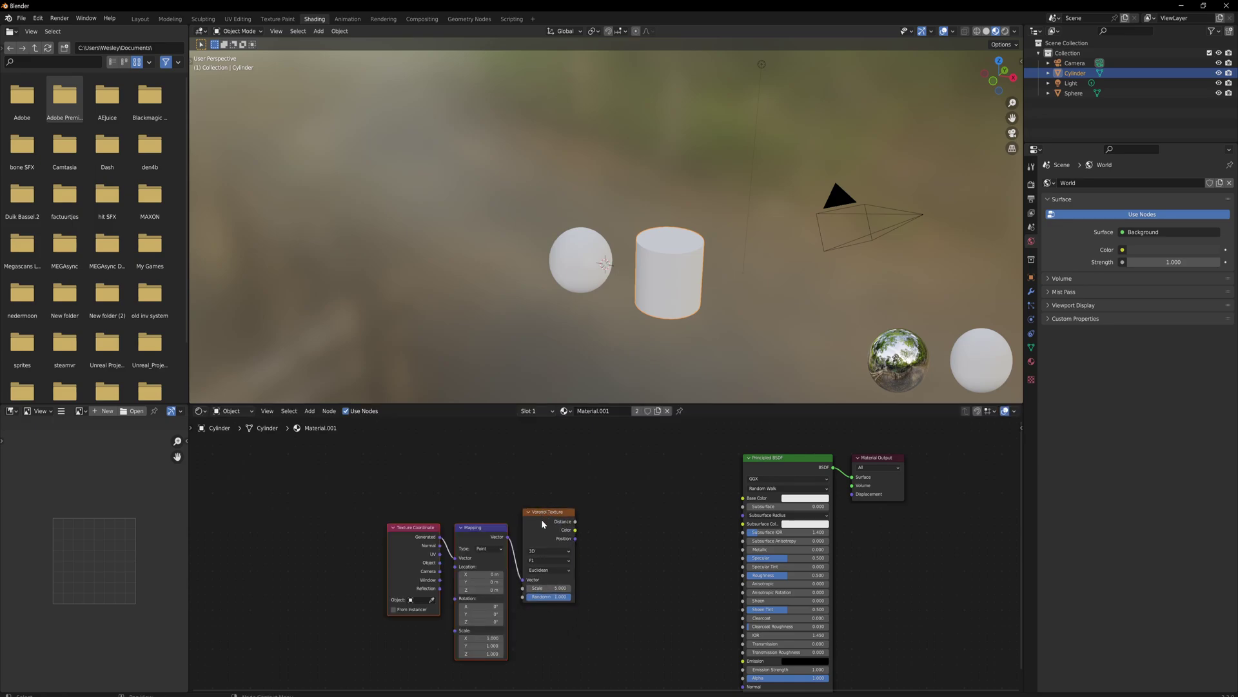
Drive the Mapping node from the Object coordinates and send the Voronoi Distance output straight to the material surface.
middle_click_drag(435, 509, 514, 488)
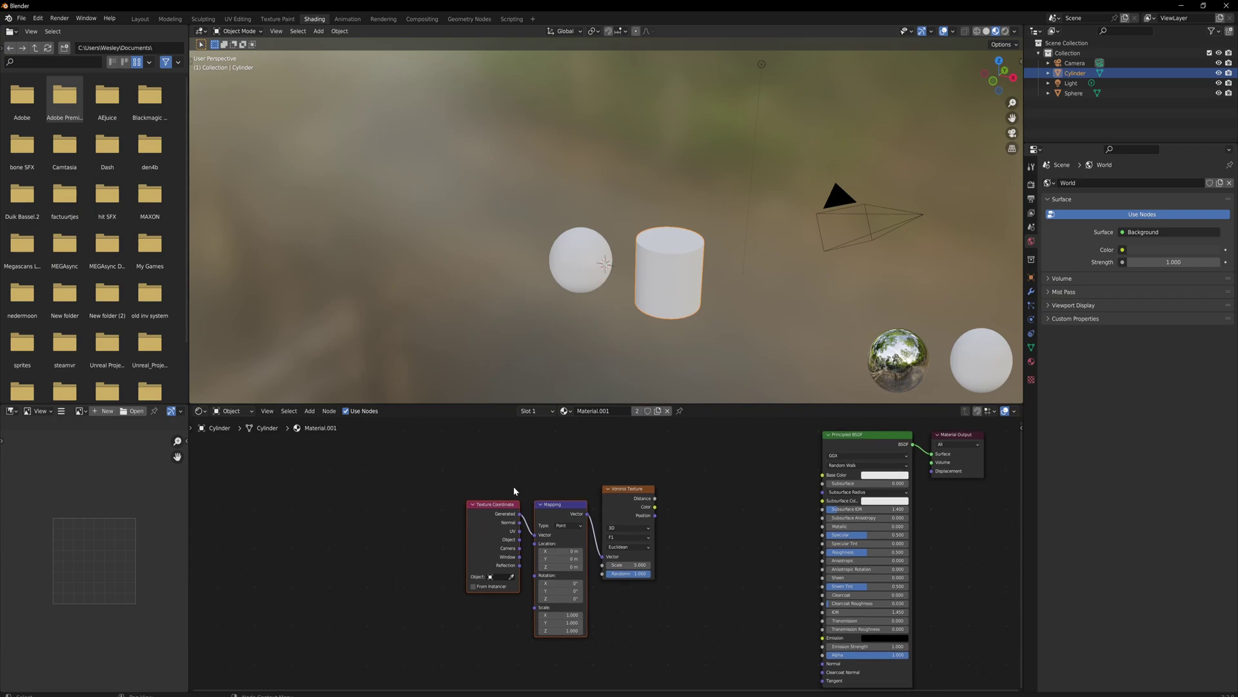
left_click(466, 476)
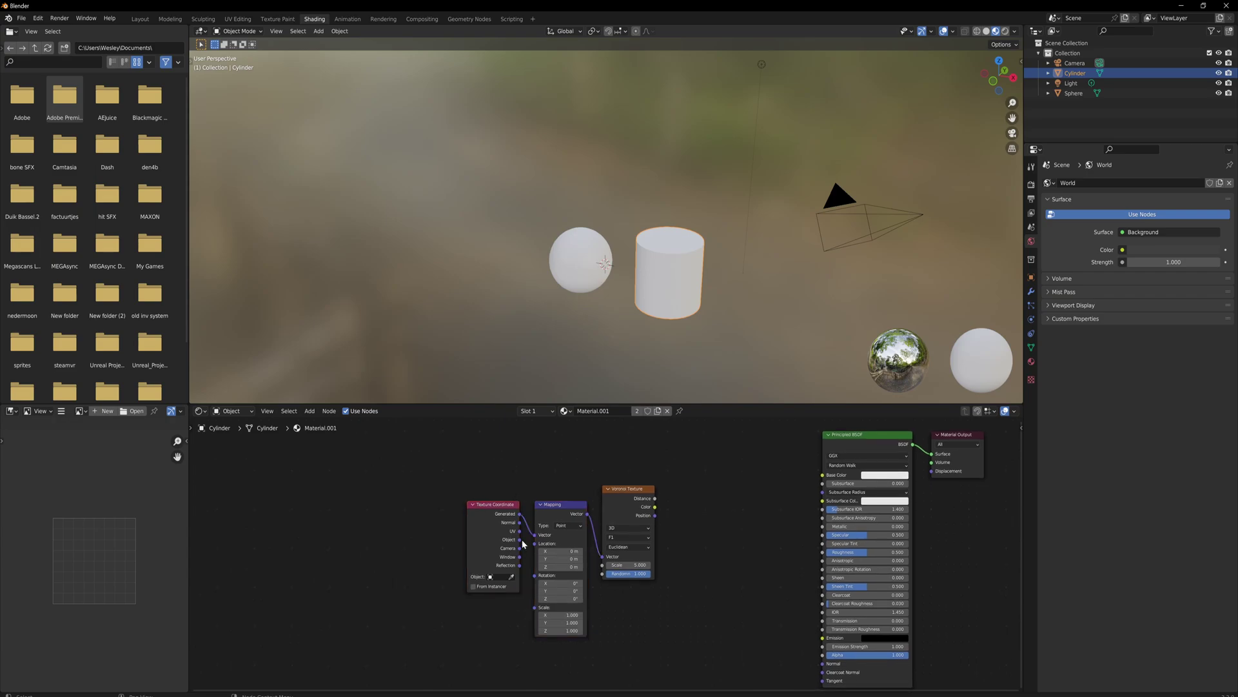
left_click_drag(520, 539, 405, 498)
left_click_drag(639, 493, 823, 474)
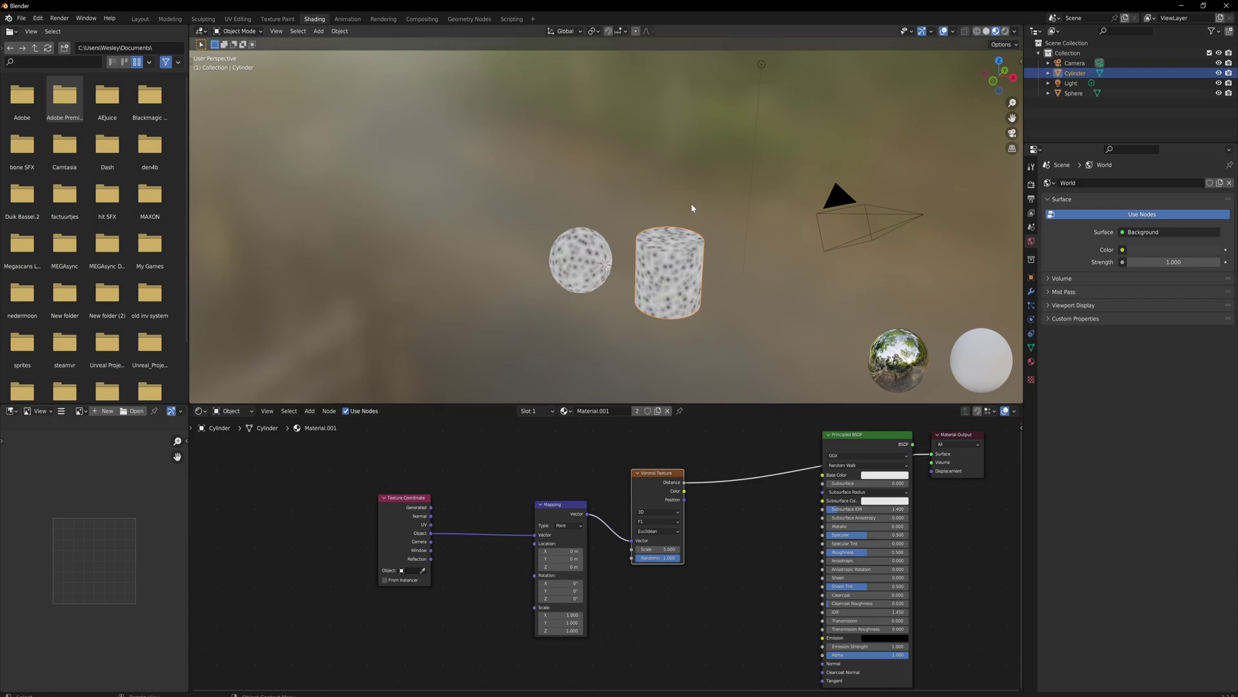
Stretch the Voronoi pattern vertically by setting the Mapping node's Z scale to 0.160, and inspect it on both objects.
middle_click_drag(668, 301, 663, 300)
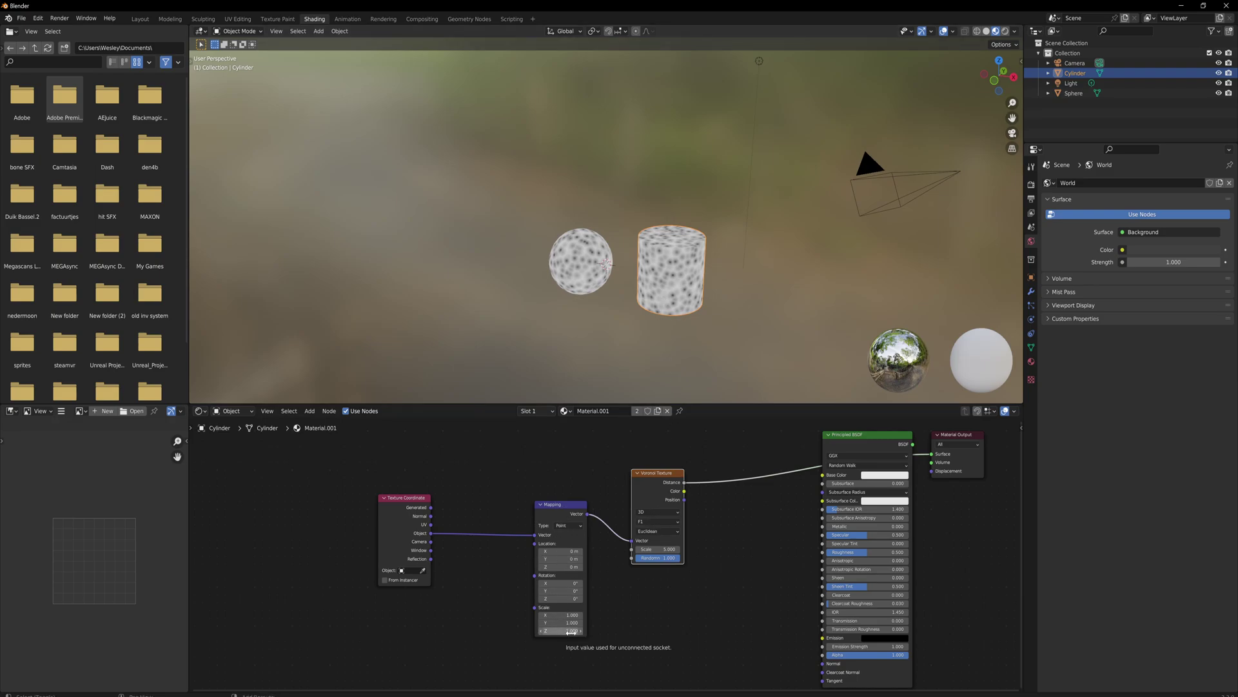
left_click_drag(566, 630, 511, 630, "shift")
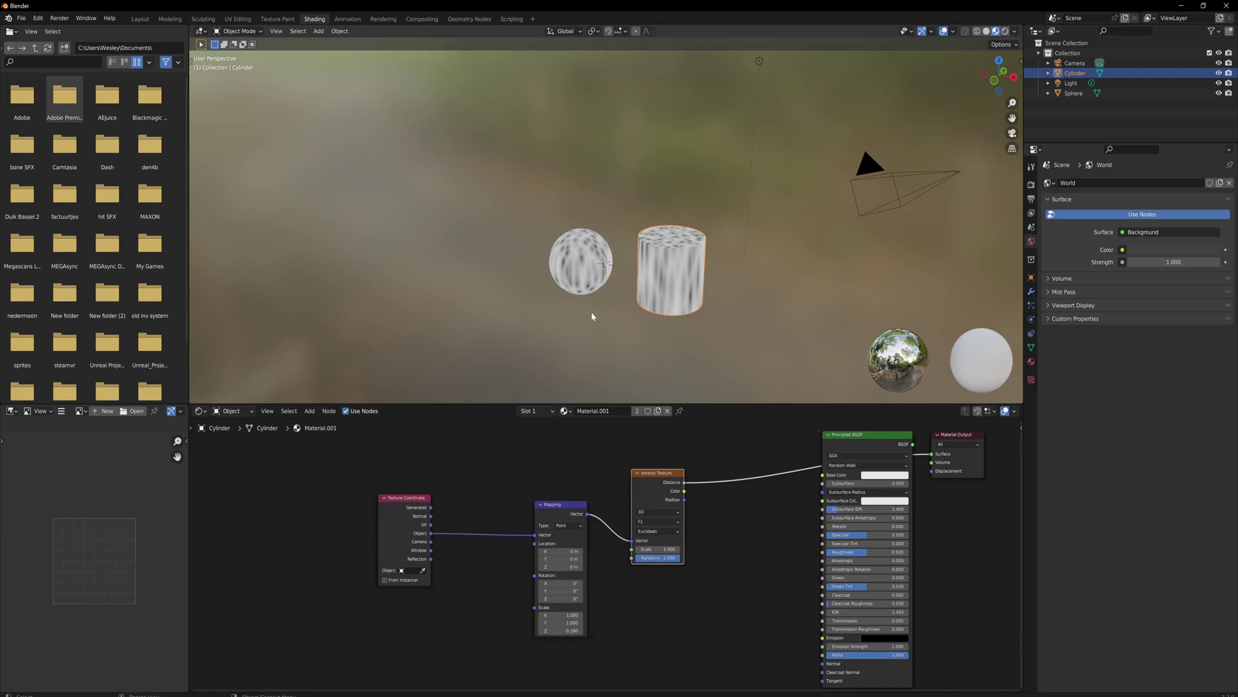
middle_click_drag(592, 315, 683, 295)
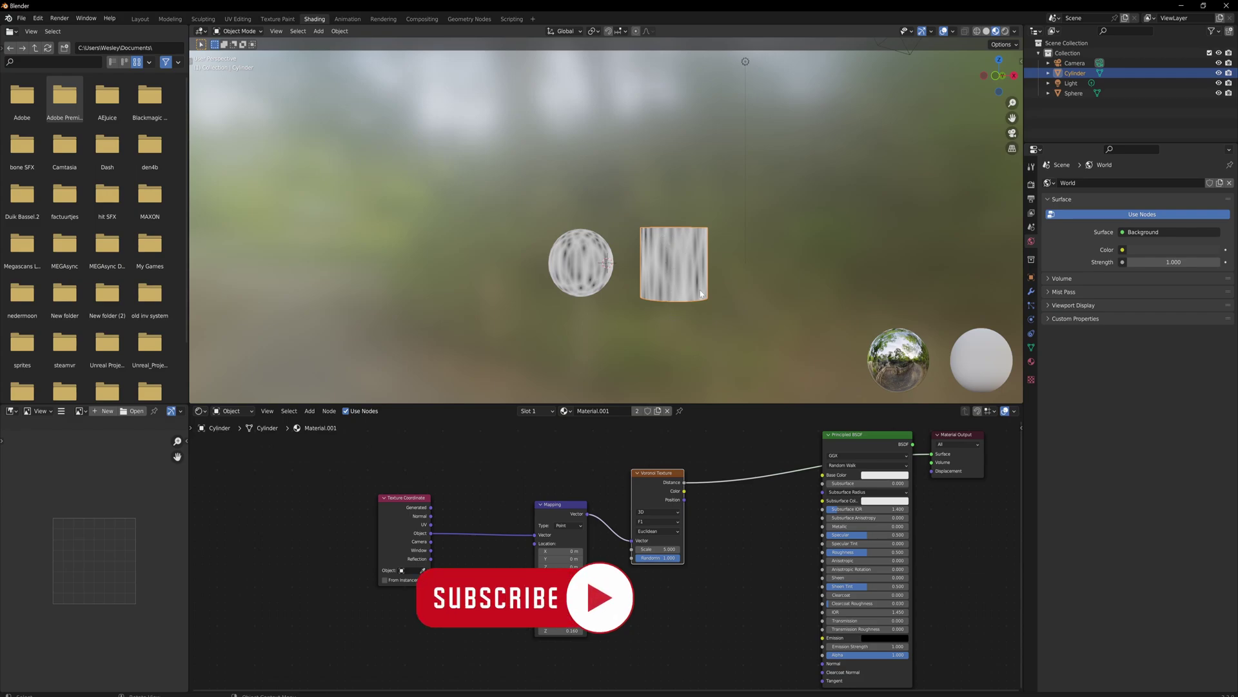
middle_click_drag(701, 294, 657, 293)
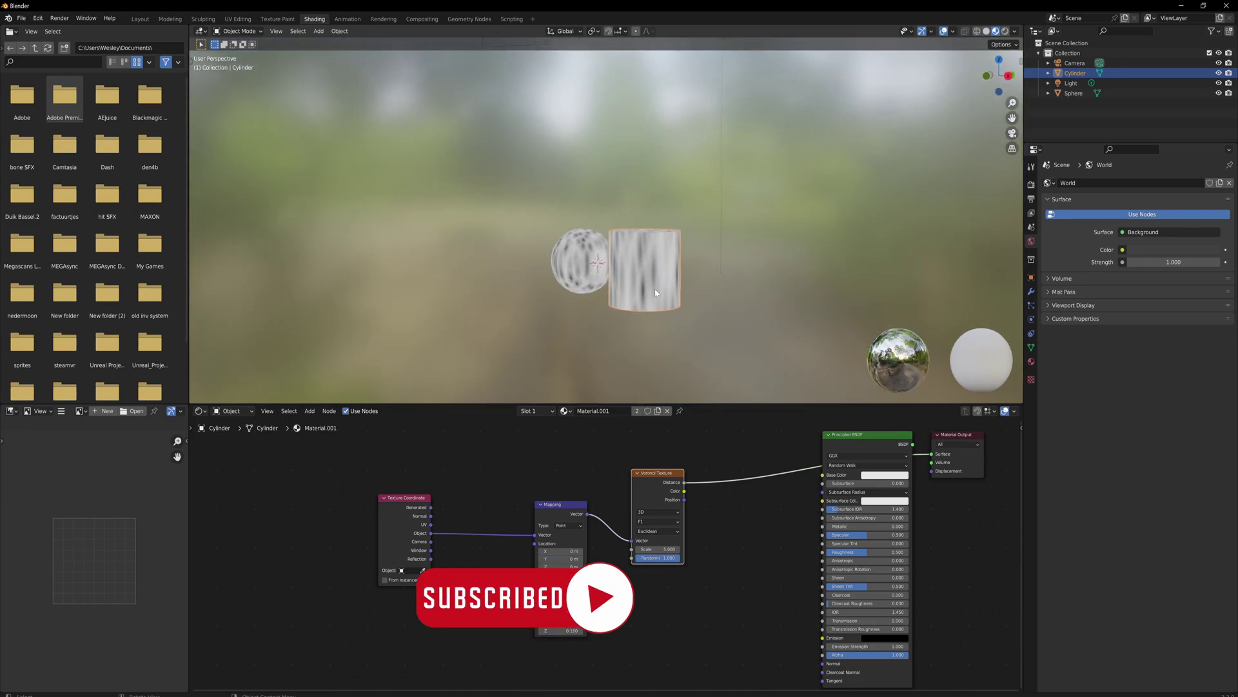
scroll(651, 318, "up", 1)
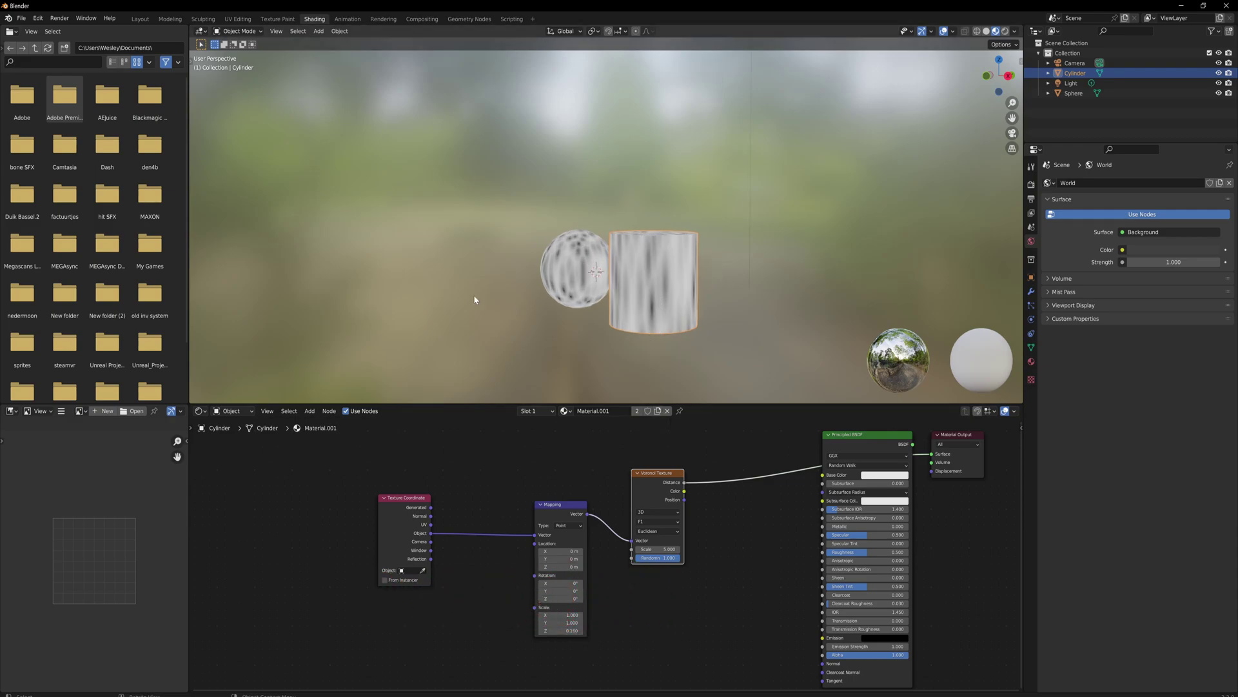
Make room after the Texture Coordinate node and add a Noise Texture fed by its Object output.
middle_click_drag(461, 565, 502, 563)
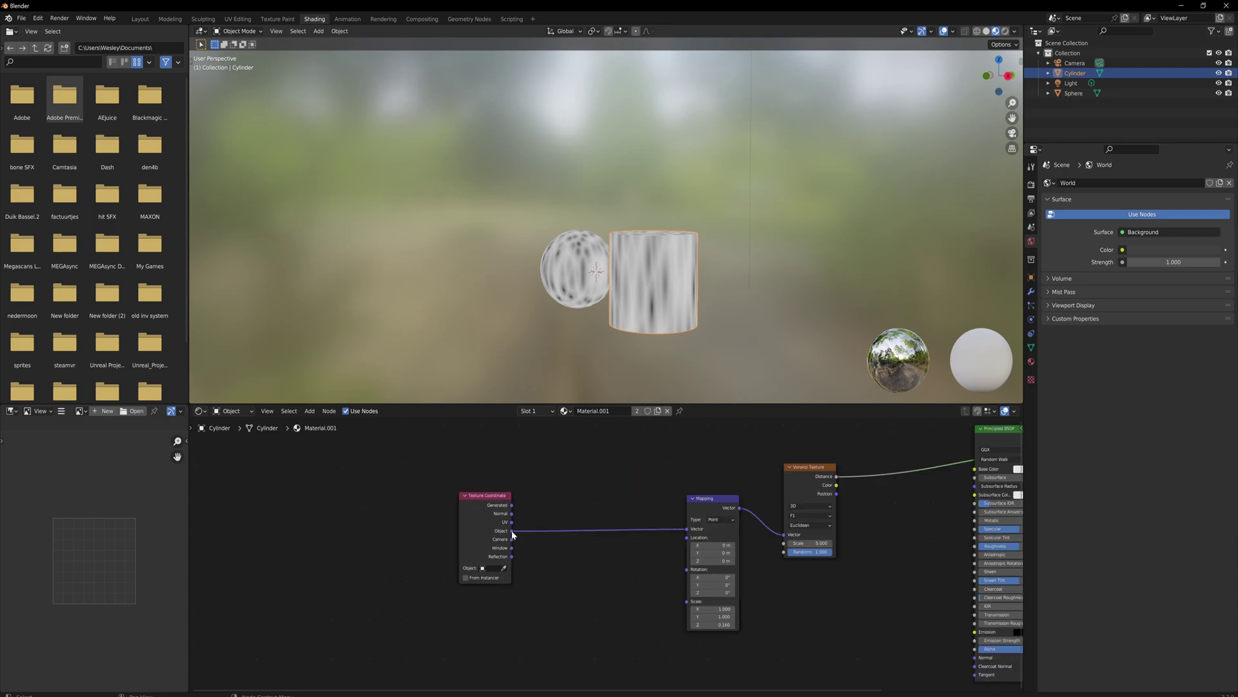
left_click_drag(553, 589, 555, 586)
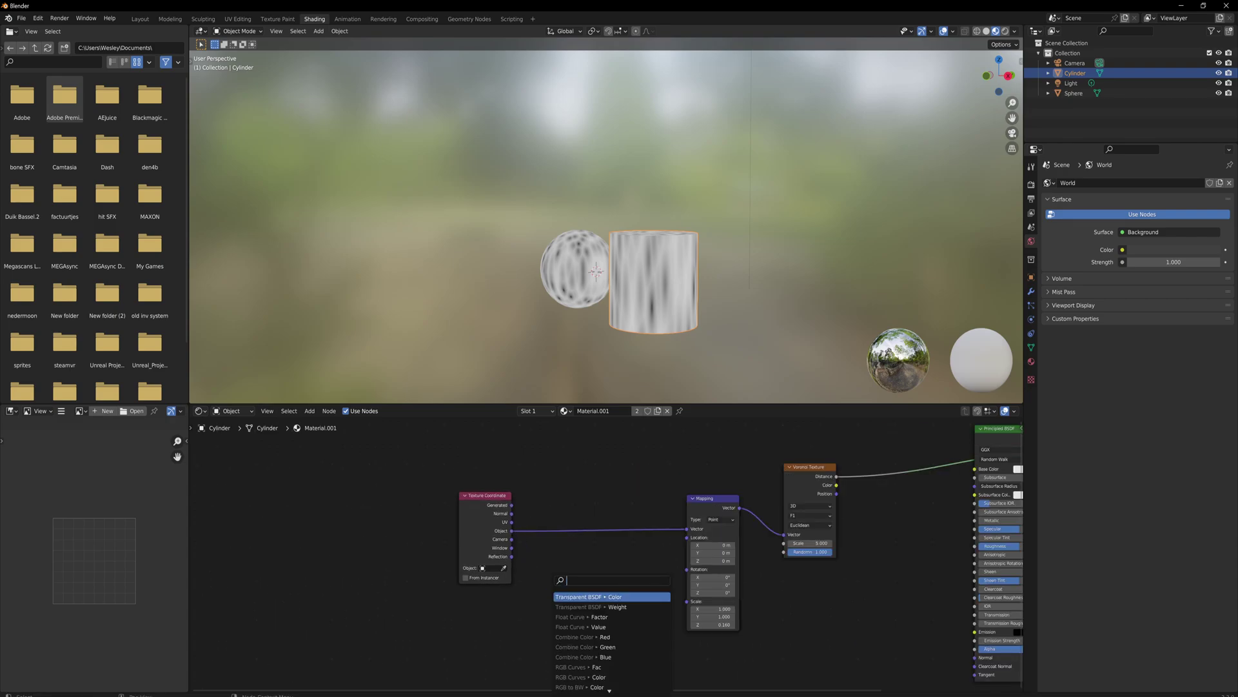
type("noise")
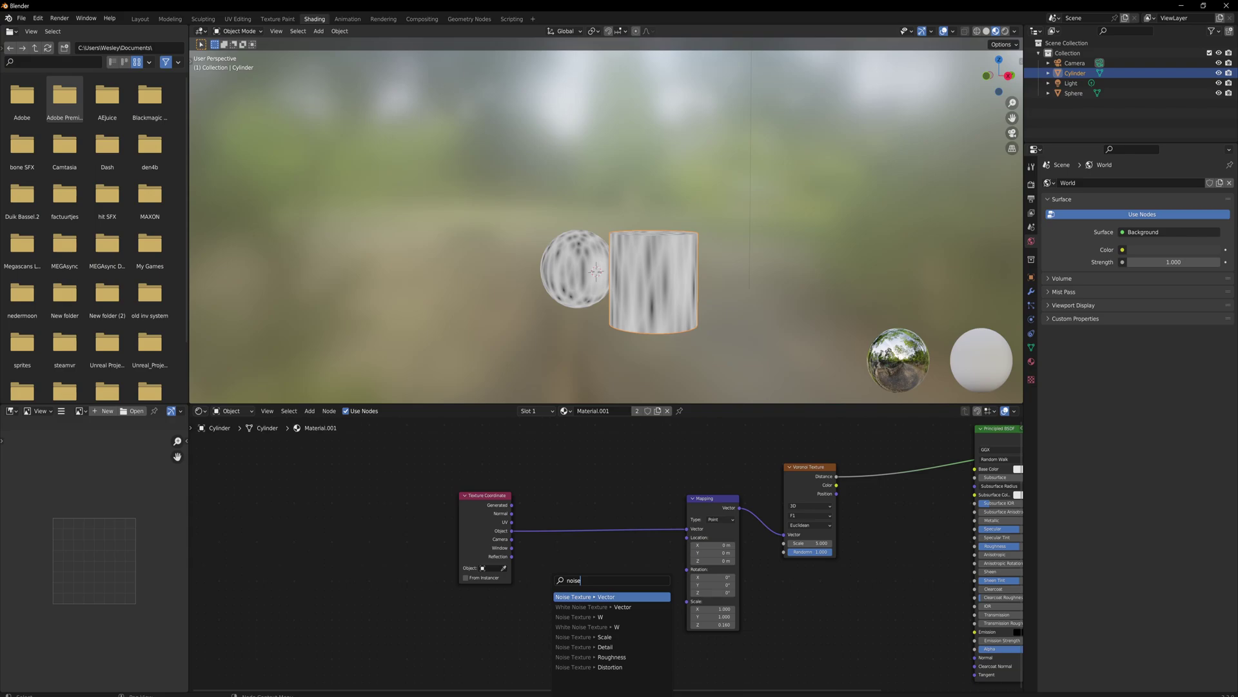
type(" tex")
key("Return")
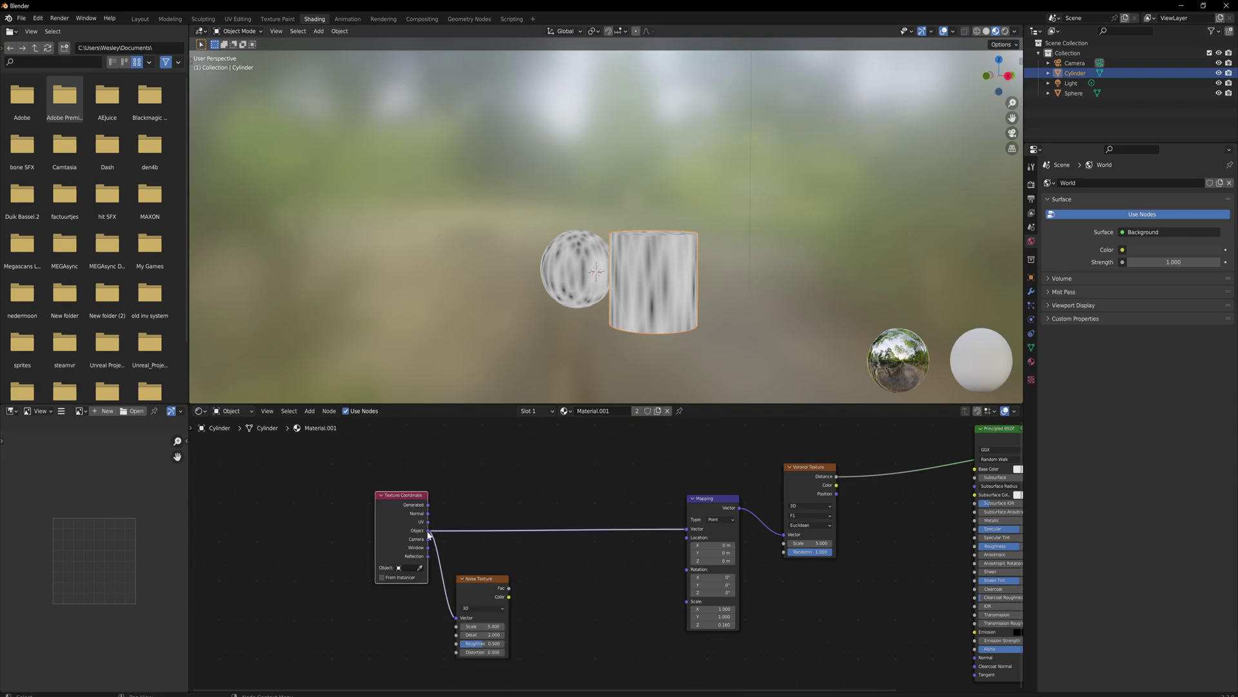
Add a Mix color node combining the Object coordinates with the noise Color, and feed its result into the Mapping Vector.
left_click_drag(502, 548, 538, 550)
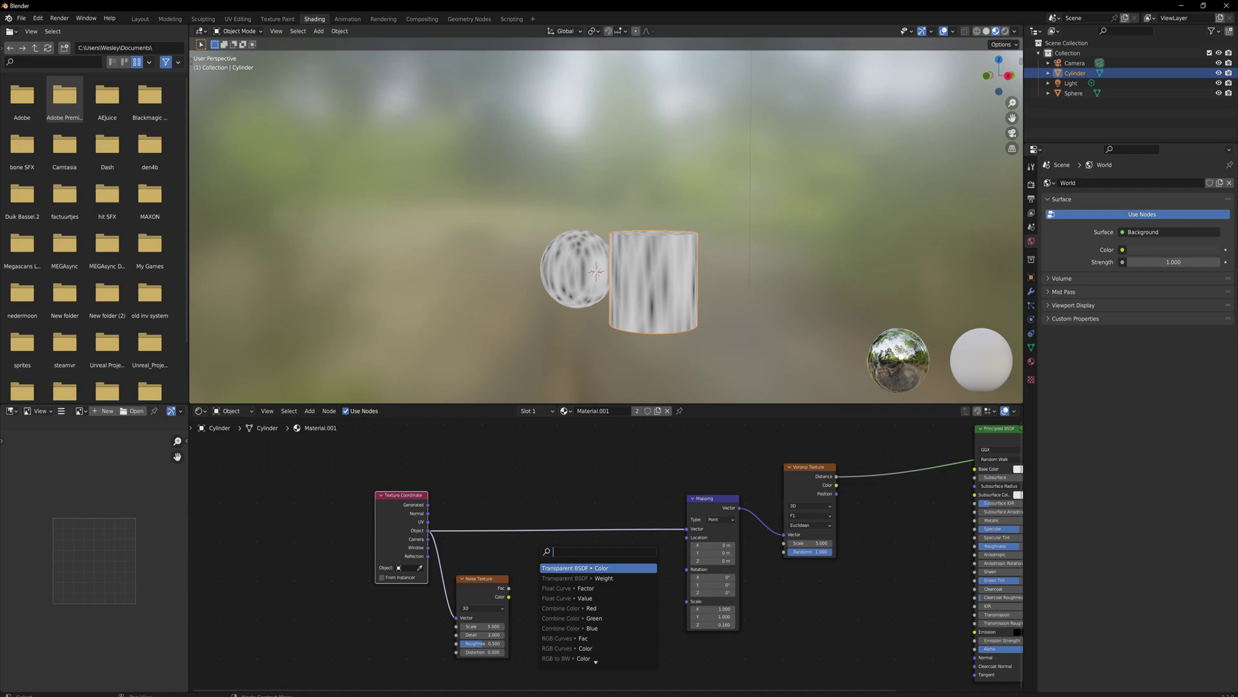
type("mix col")
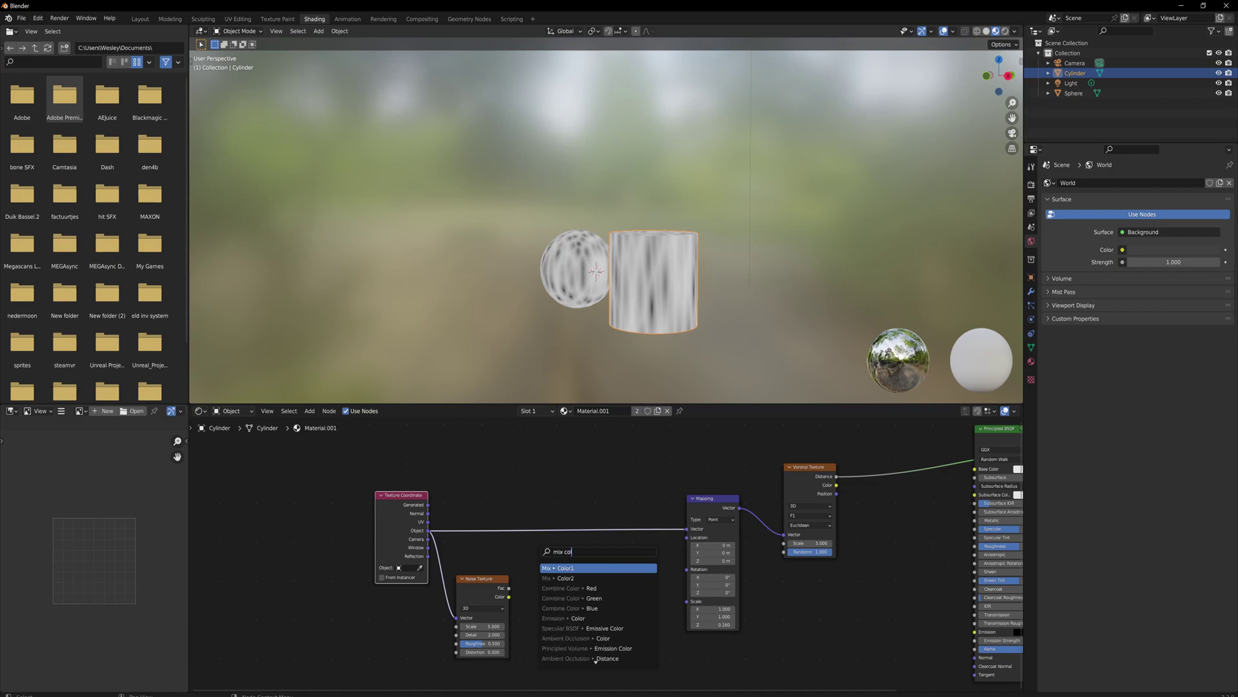
key("Return")
left_click(573, 540)
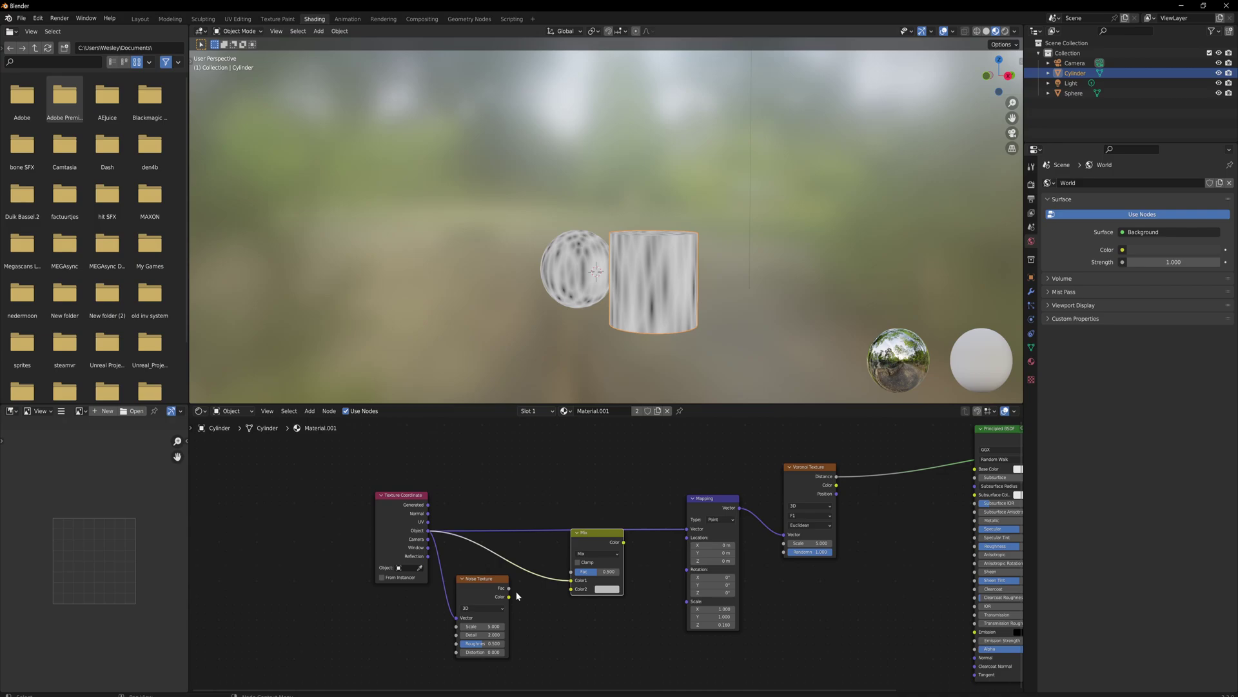
left_click_drag(509, 596, 573, 592)
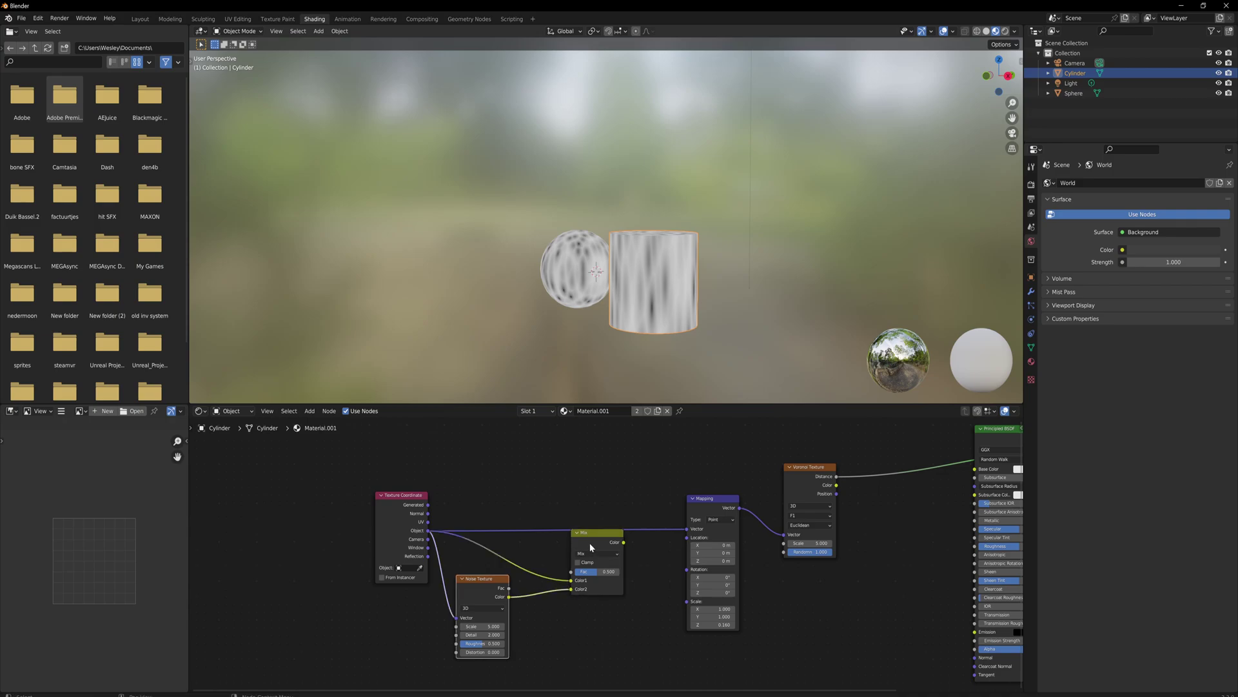
left_click_drag(624, 542, 688, 529)
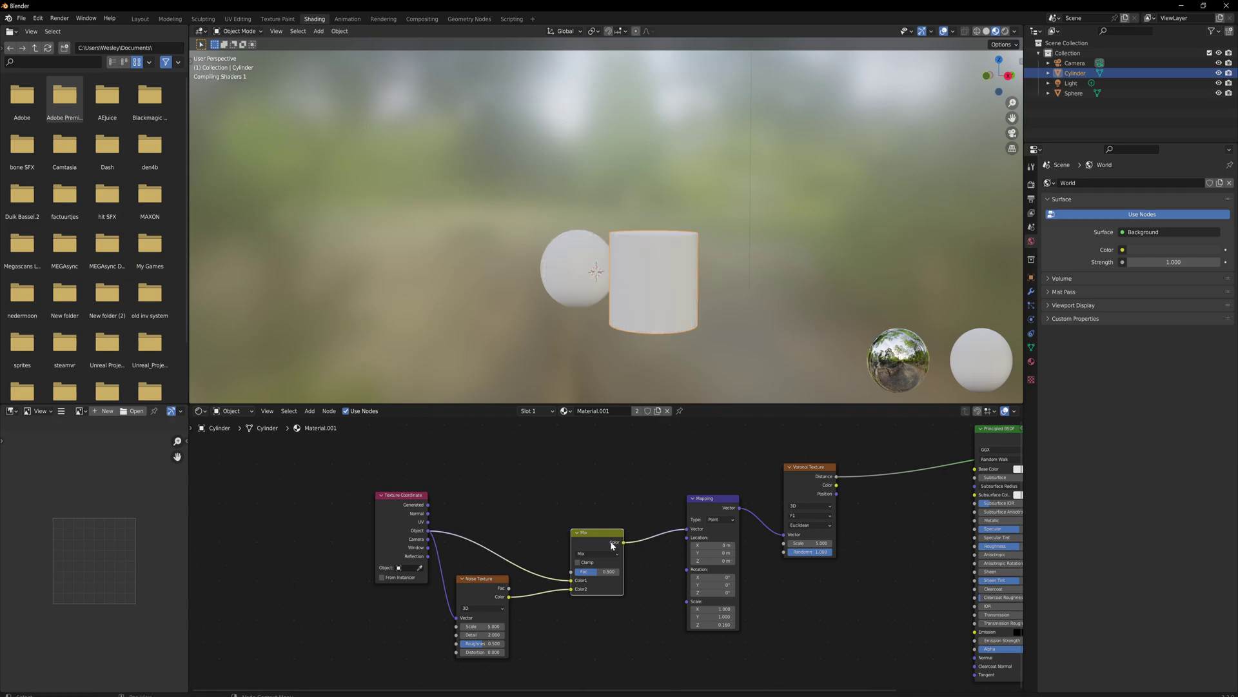
left_click_drag(601, 554, 593, 533)
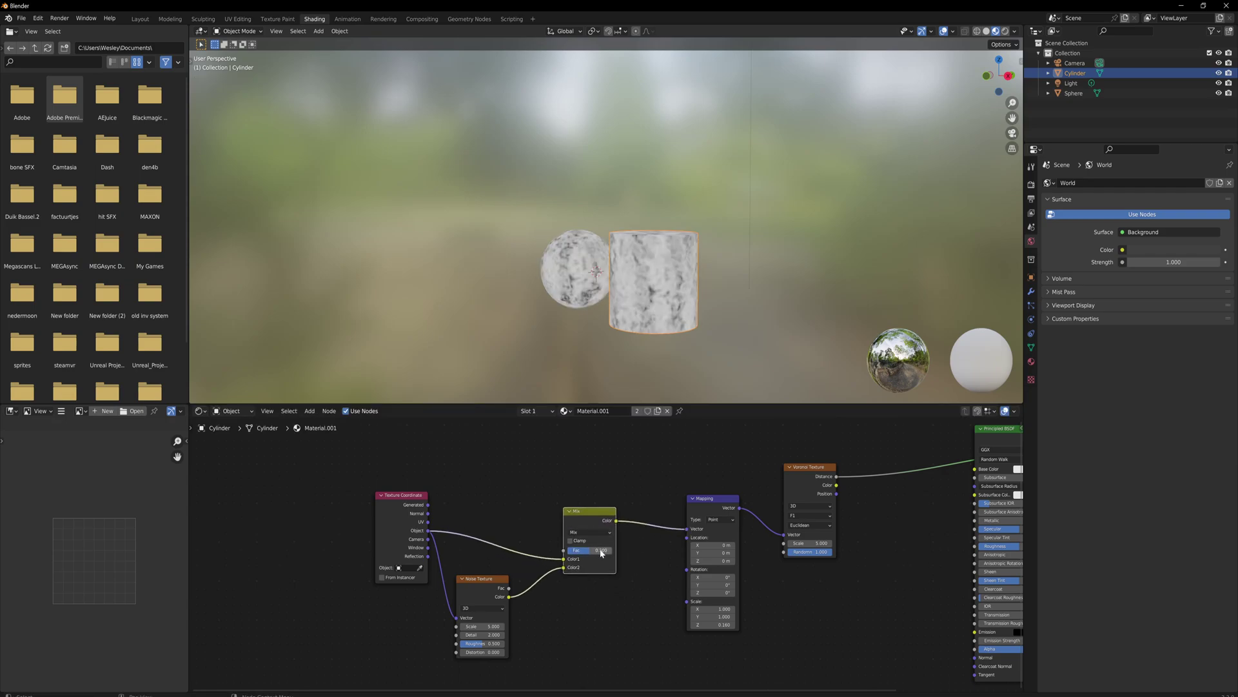
Set the Mix node's blending mode to Linear Light and its factor to 0.067.
left_click_drag(601, 550, 590, 550)
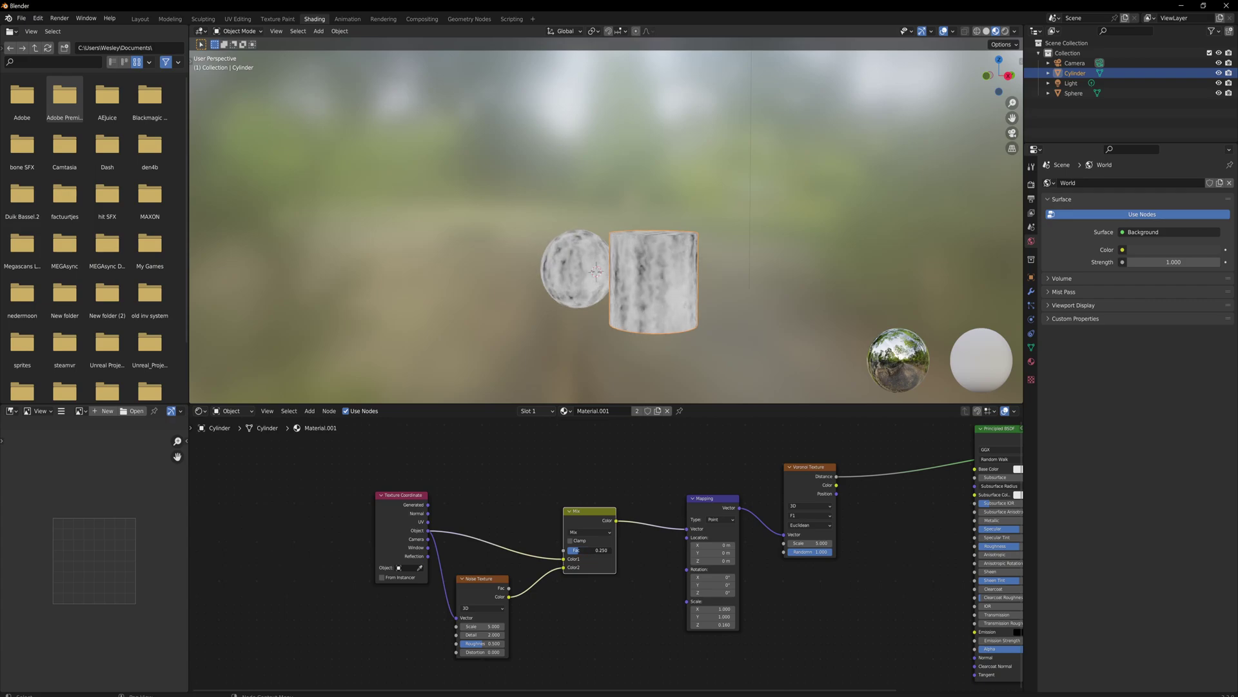
left_click(587, 532)
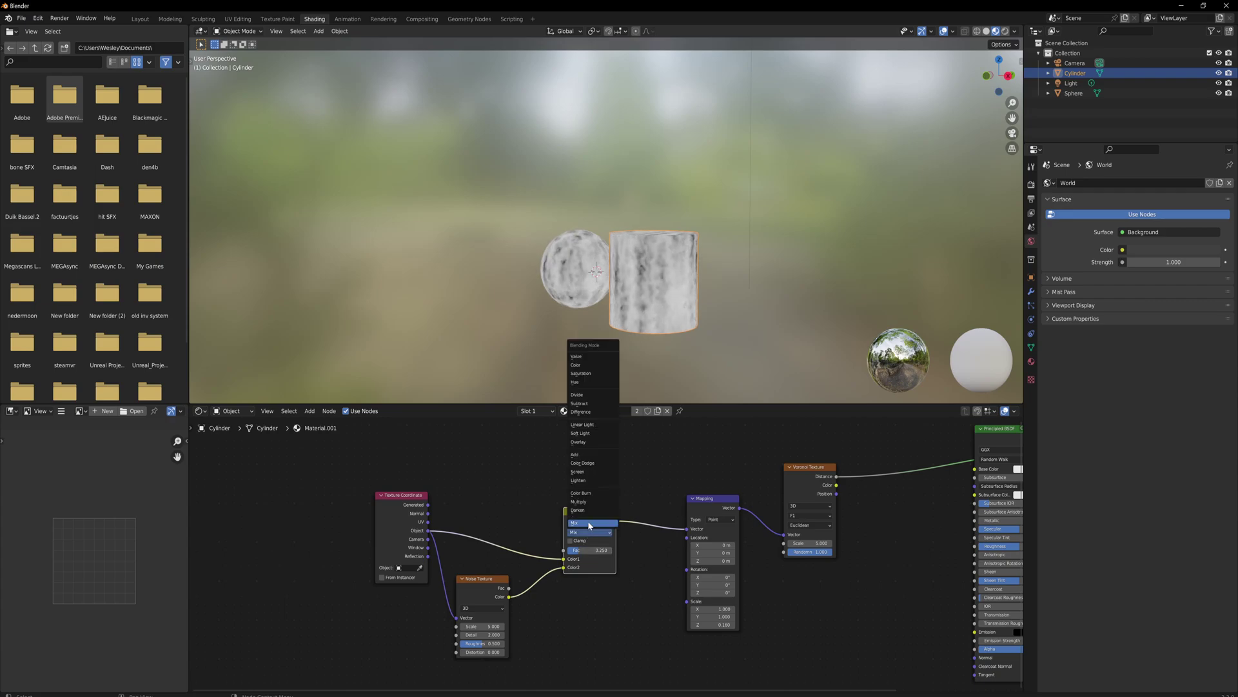
left_click(591, 426)
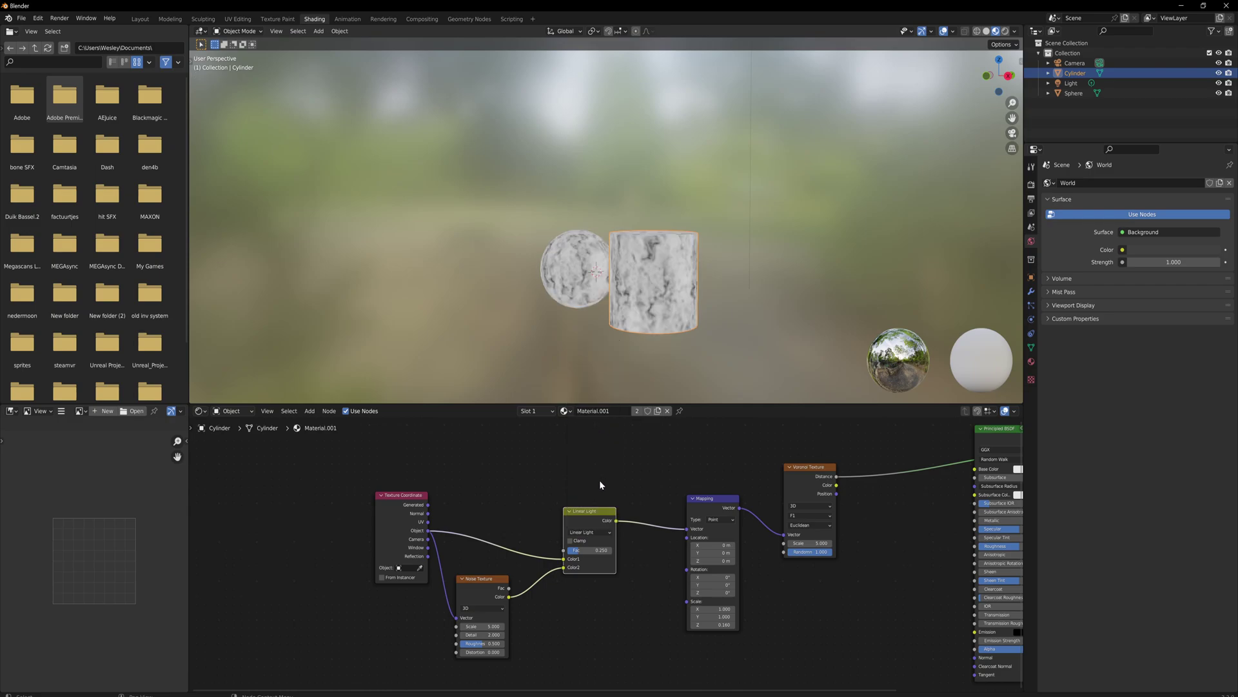
left_click_drag(576, 549, 566, 550)
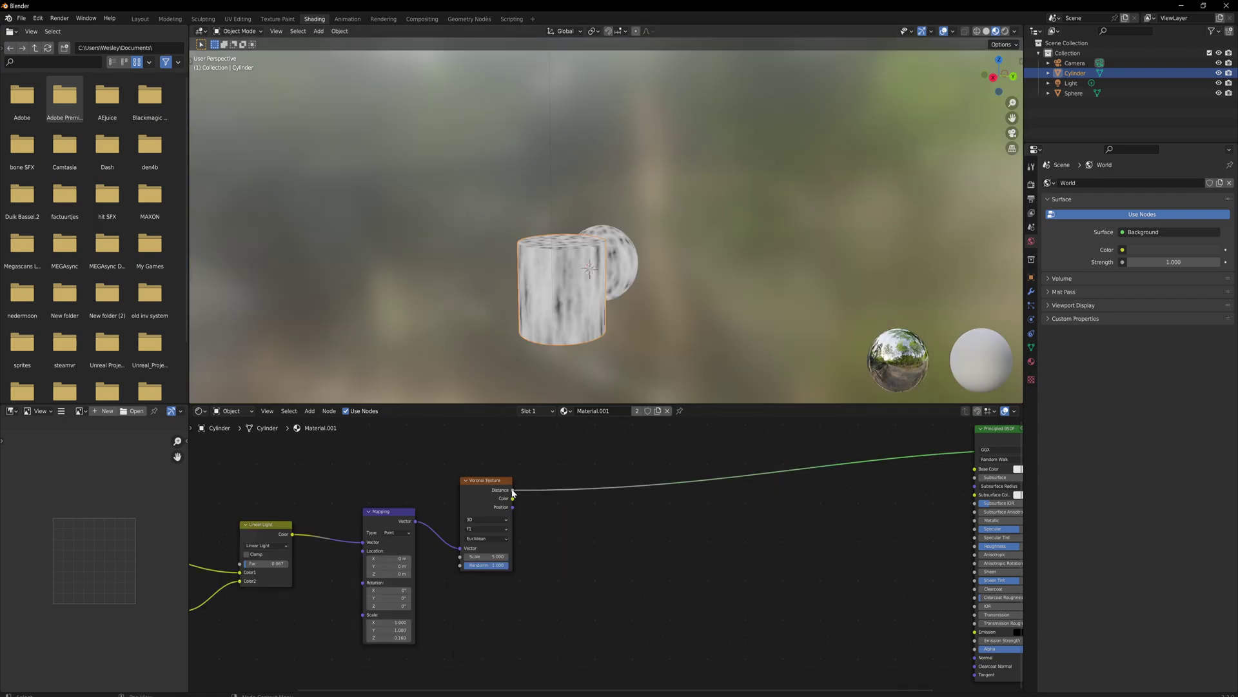
Insert a ColorRamp node between the Voronoi Distance output and the material surface.
left_click_drag(513, 490, 610, 505)
type("colorr")
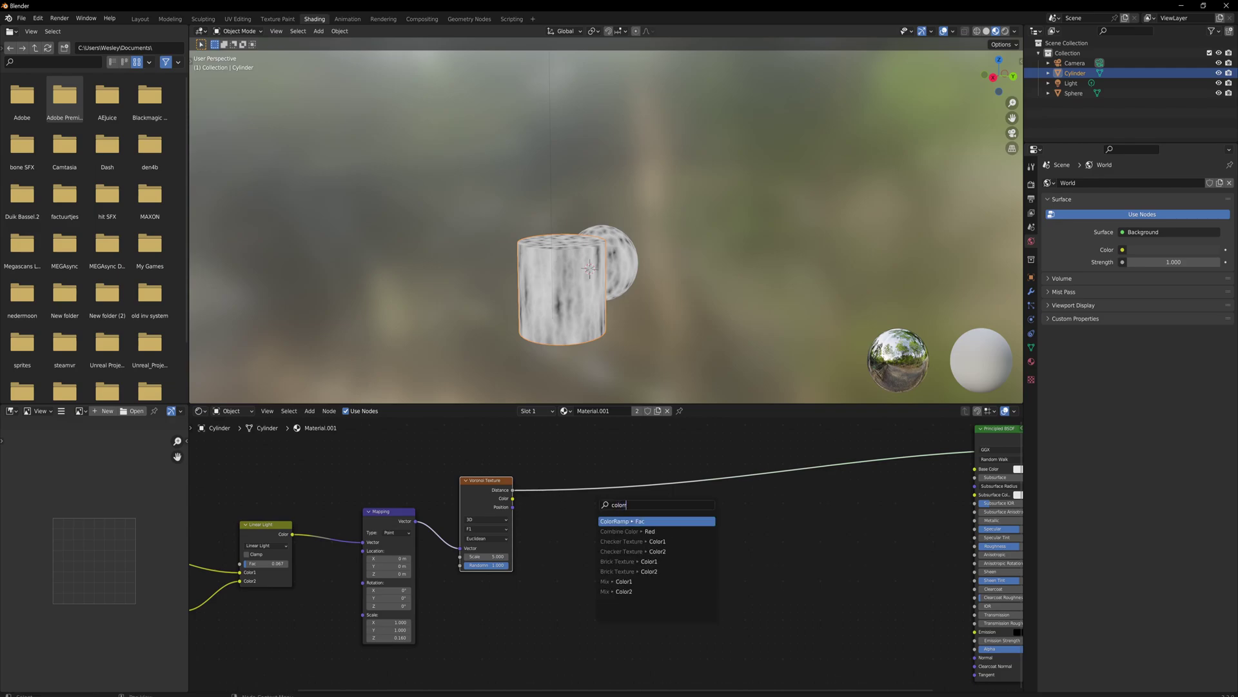
key("Return")
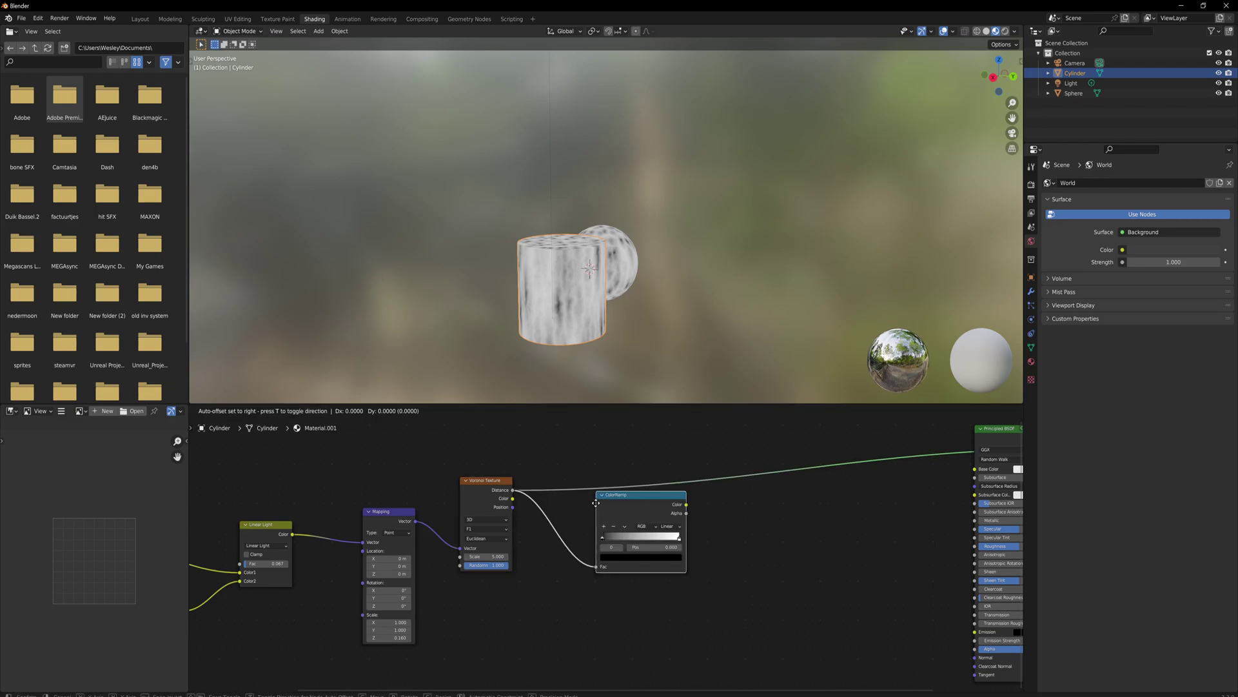
left_click(596, 503)
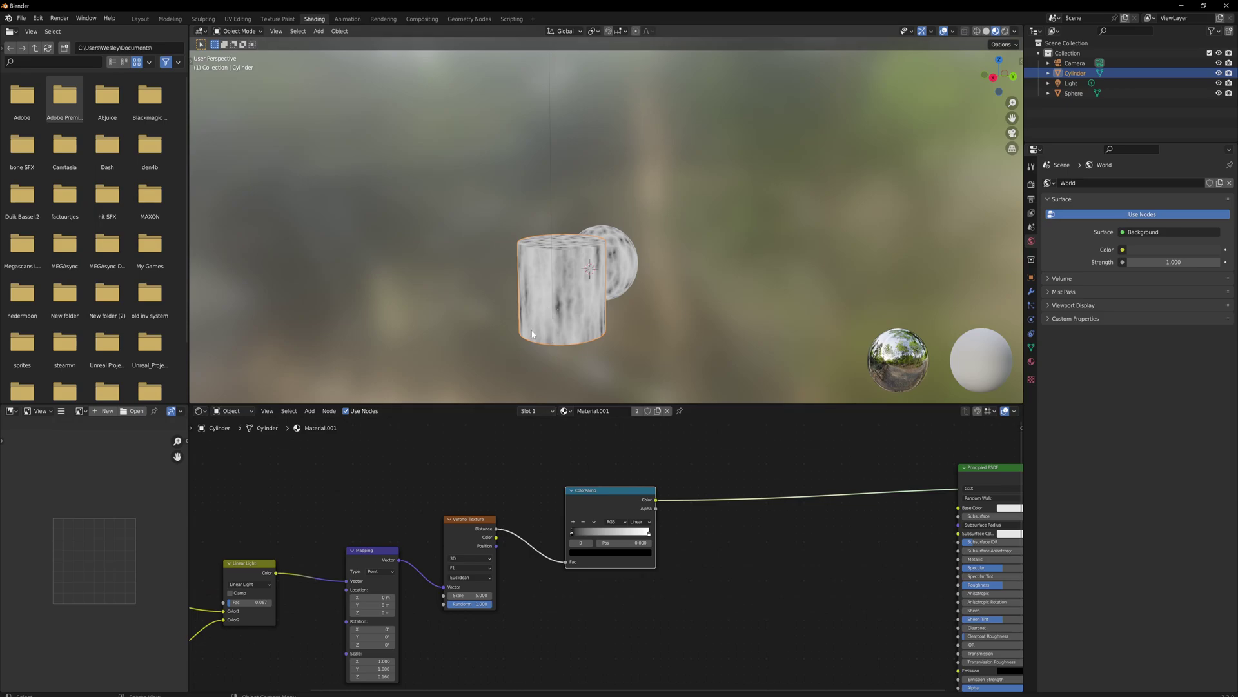
Color the ramp's first stop brown and its last stop a very dark reddish brown.
left_click(590, 552)
left_click(635, 487)
left_click(596, 488)
left_click(650, 536)
left_click(644, 552)
left_click(635, 489)
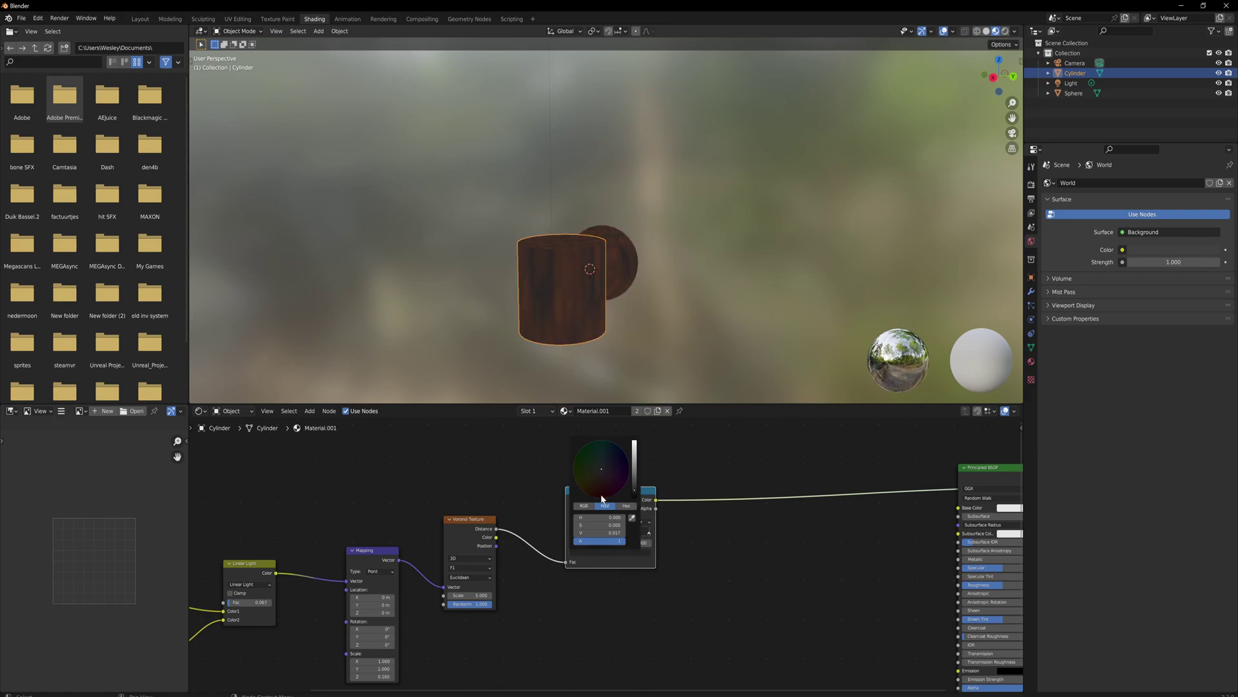
left_click(595, 490)
middle_click_drag(544, 354, 611, 351)
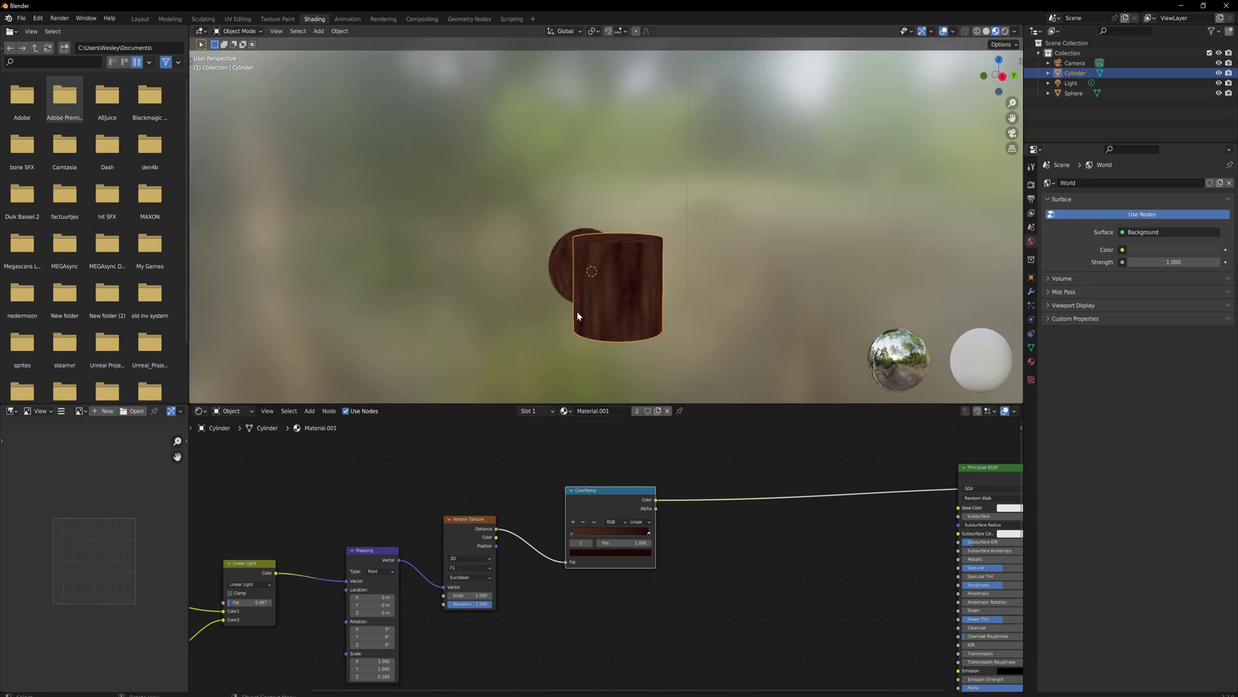
Place a copy of the brown ColorRamp node below the original.
middle_click_drag(622, 538, 624, 519)
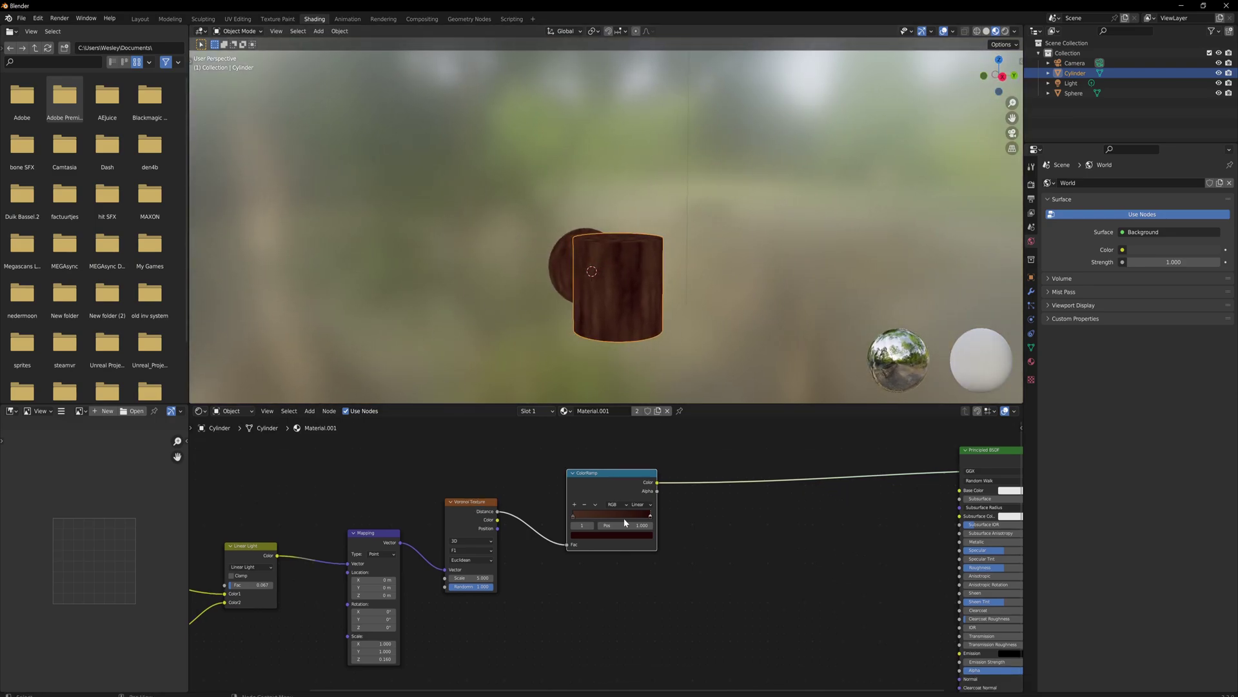
middle_click_drag(626, 568, 635, 541)
key("ctrl+v")
left_click_drag(622, 448, 622, 587)
Add a second Noise Texture node in front of the copied ColorRamp.
middle_click_drag(484, 656, 530, 598)
left_click(531, 599)
right_click(530, 598)
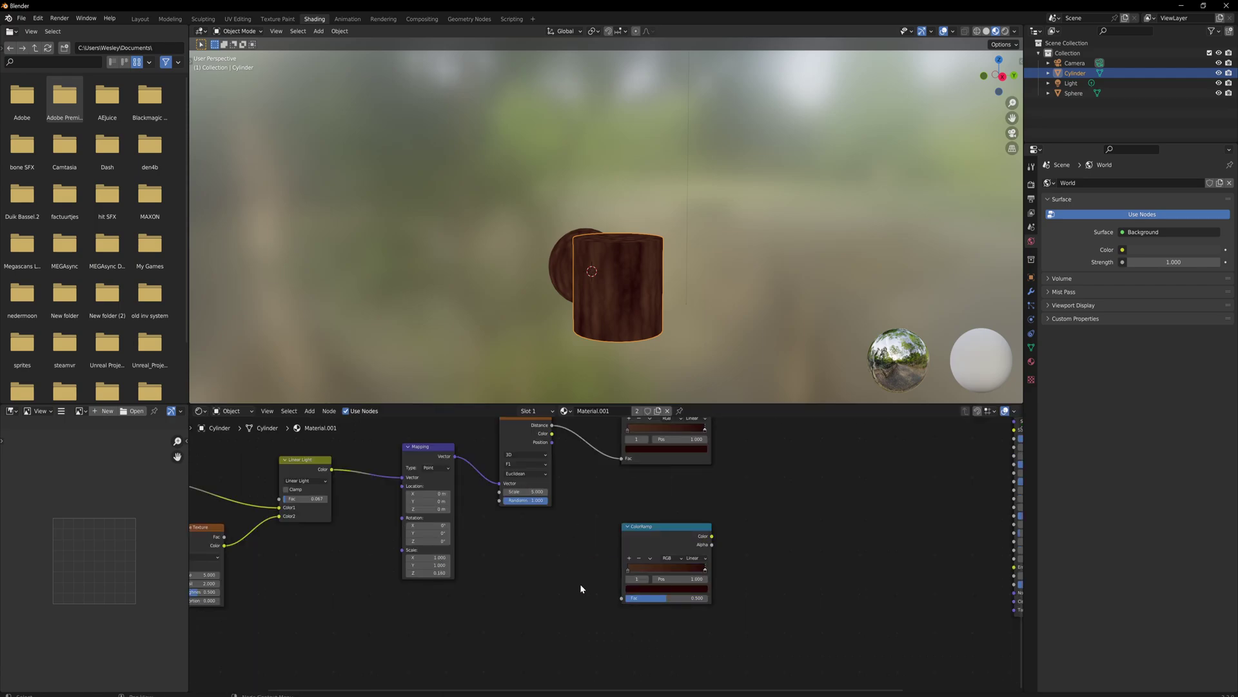
key("shift+a")
left_click(535, 593)
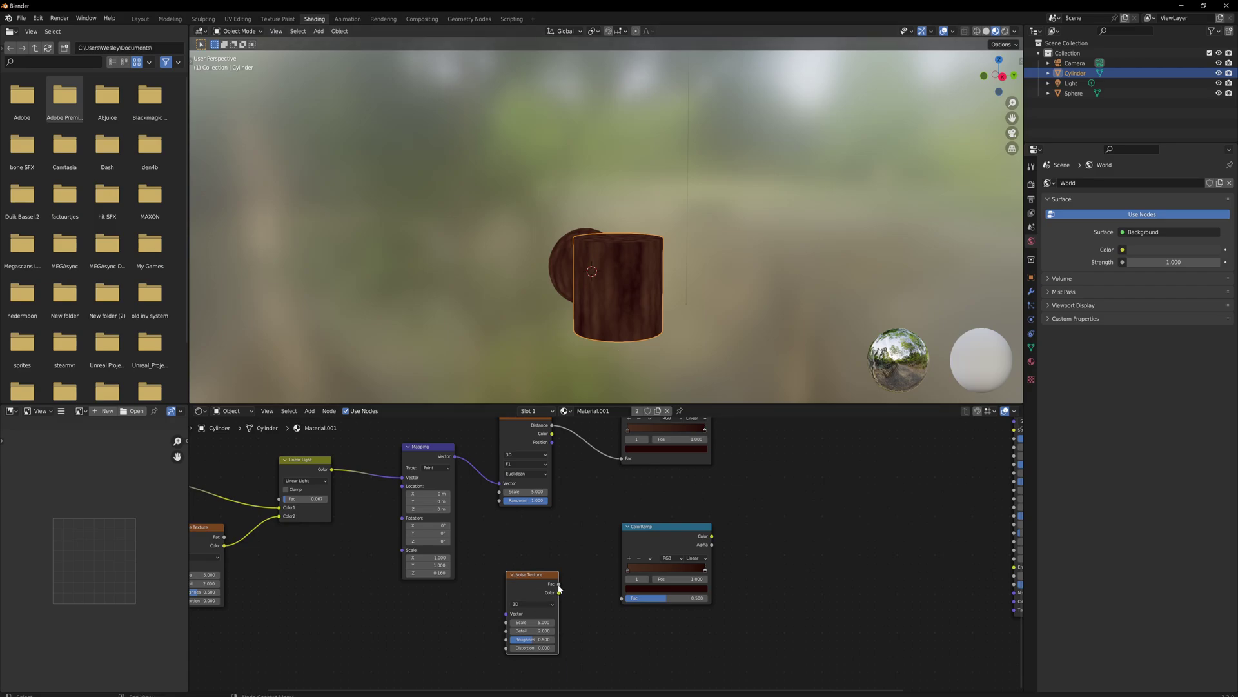
Connect the new Noise Texture's Fac to the copied ColorRamp, preview the ramp on the surface, and raise the noise scale to about 17.
left_click_drag(558, 585, 621, 597)
left_click(658, 542, "ctrl+shift")
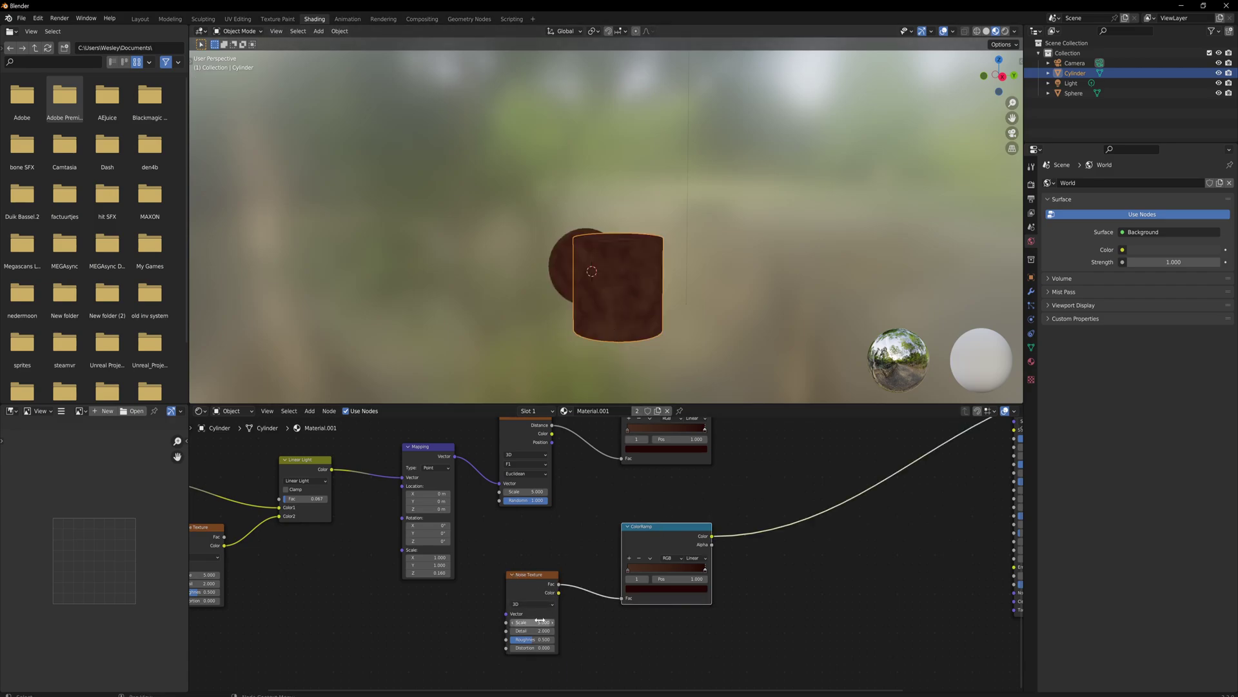
left_click_drag(533, 623, 587, 614)
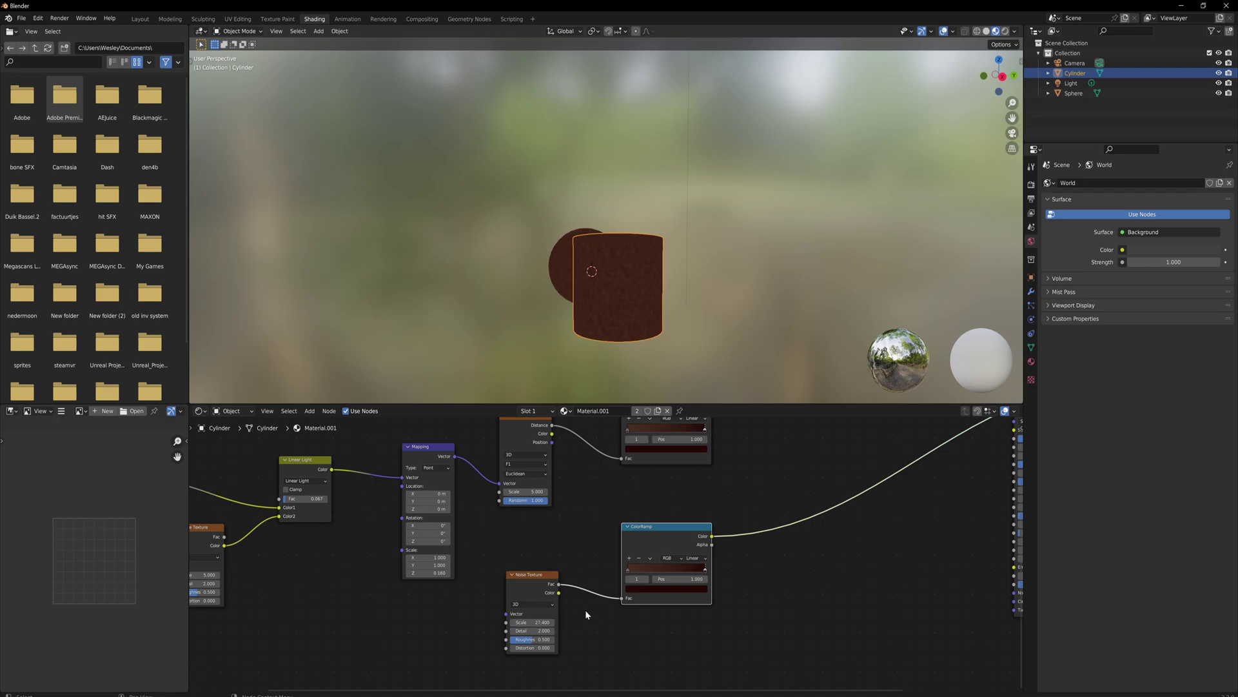
Color the copied ColorRamp's first stop a mossy green.
left_click(645, 588)
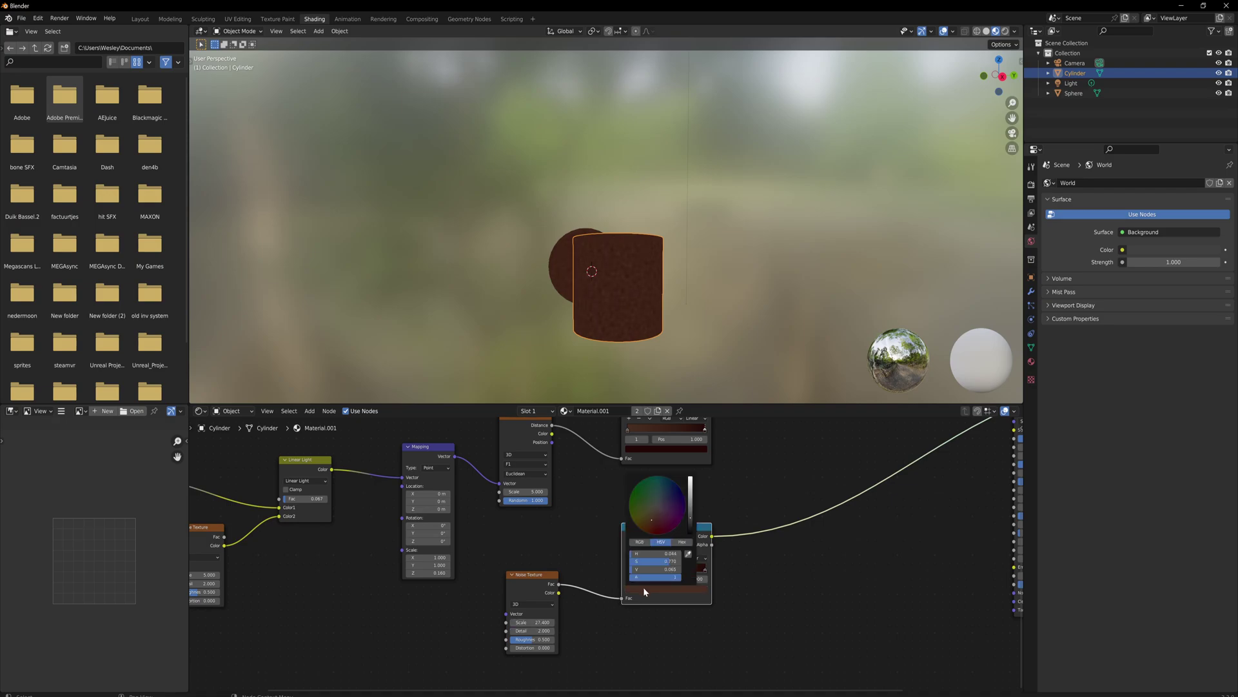
left_click(635, 513)
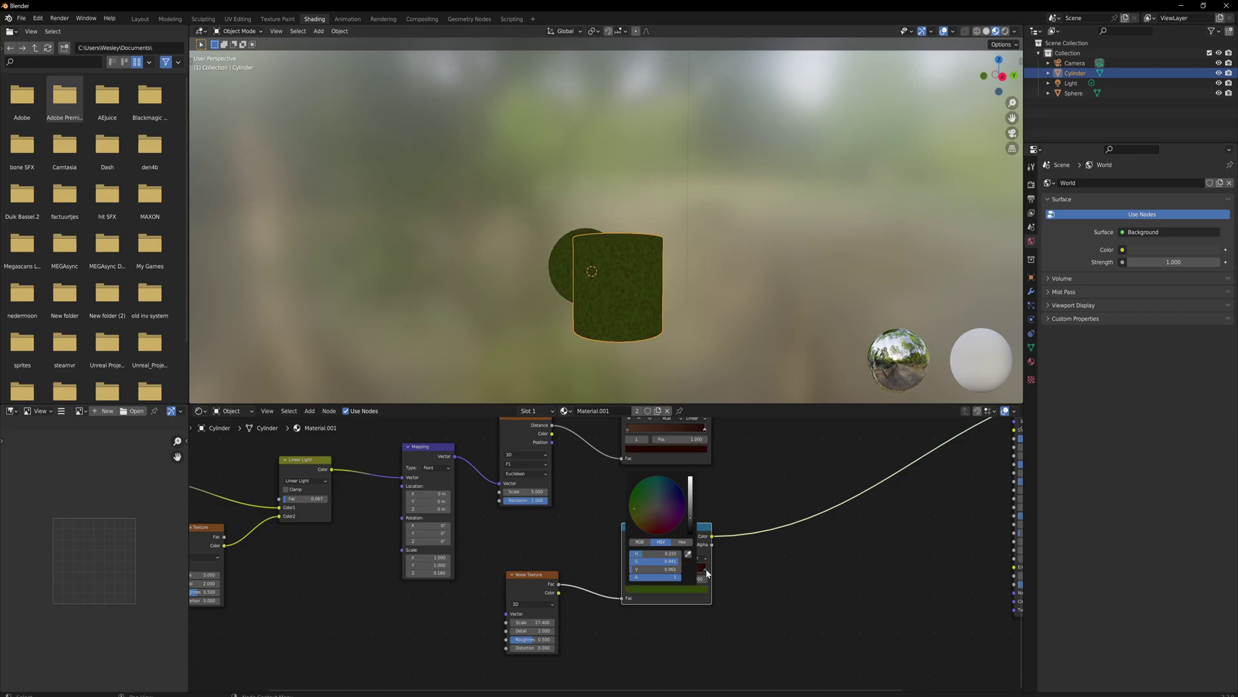
left_click(700, 589)
left_click_drag(694, 513, 691, 512)
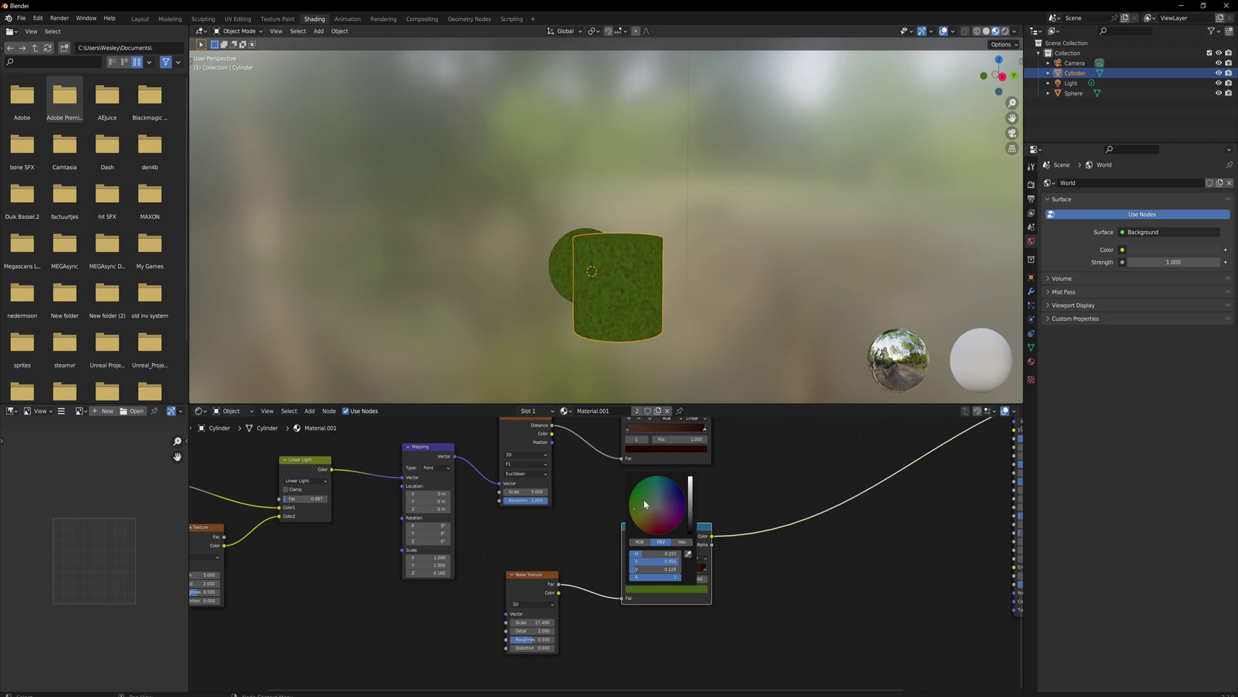
Set the moss Noise Texture's scale to about 28 and detail to 12, and increase its distortion.
mouse_move(613, 268)
middle_mouse_down()
mouse_move(686, 270)
mouse_move(614, 273)
middle_mouse_up()
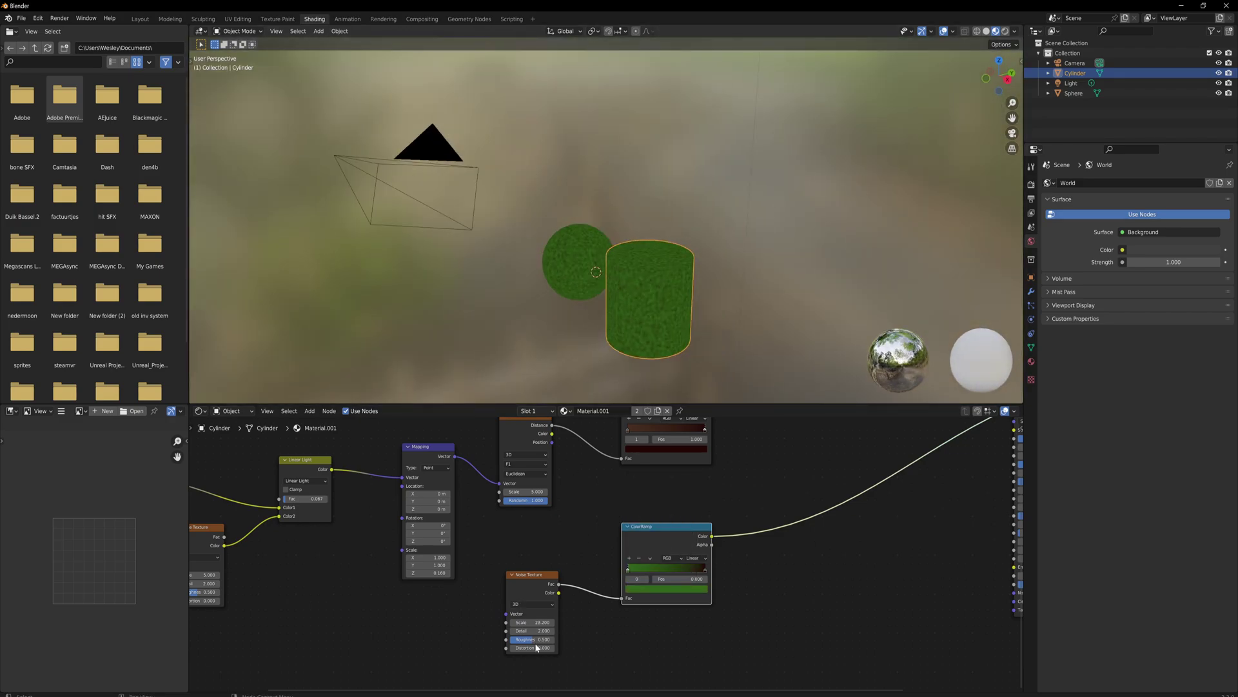
left_click_drag(534, 630, 548, 630)
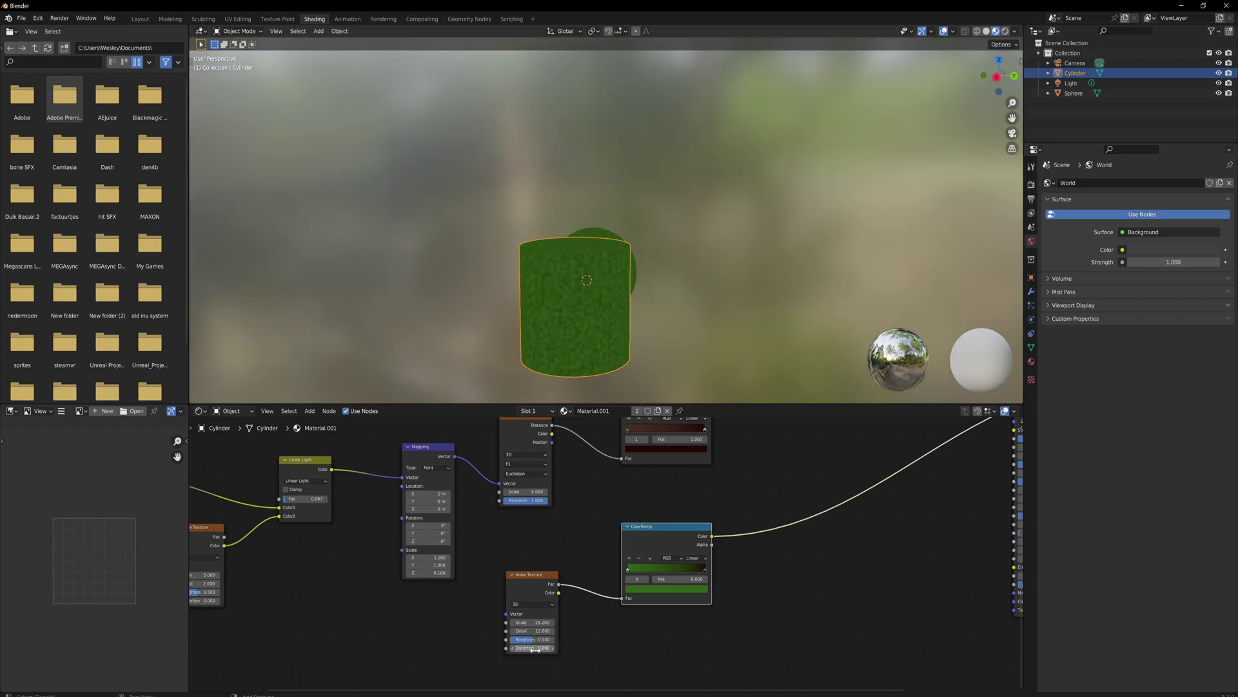
left_click_drag(532, 648, 539, 648, "shift")
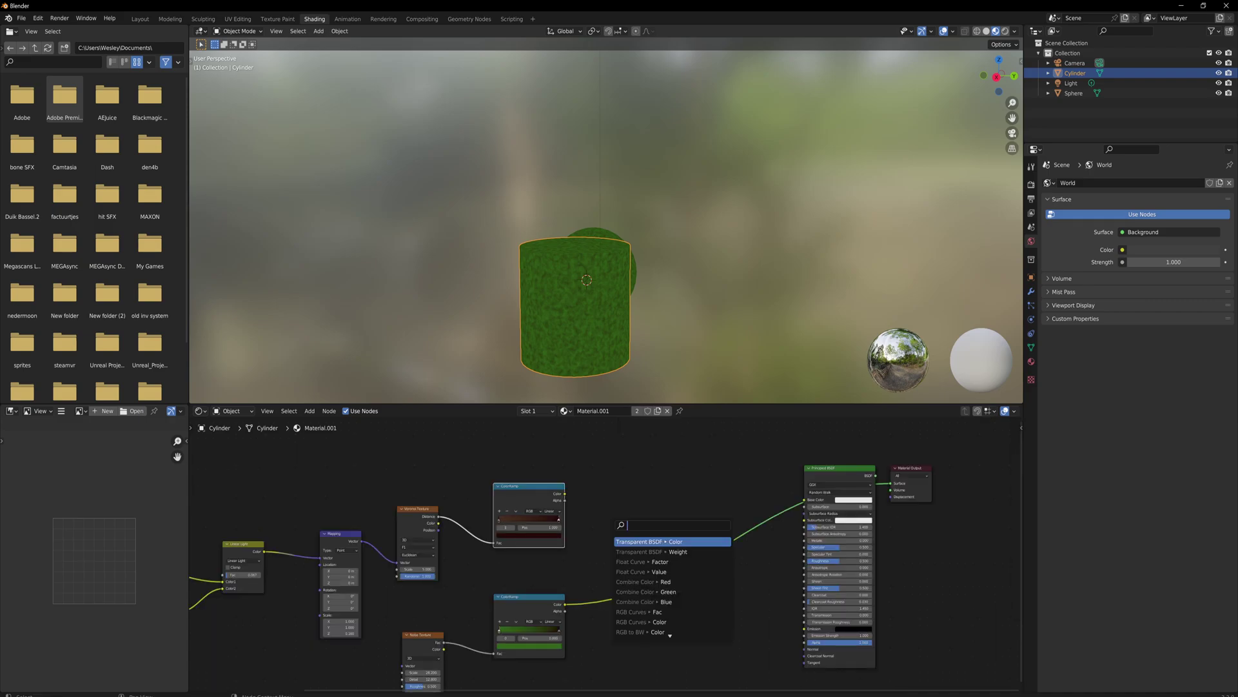
Add a Mix color node with the brown ramp in Color1 and the green ramp in Color2.
type("mix colo")
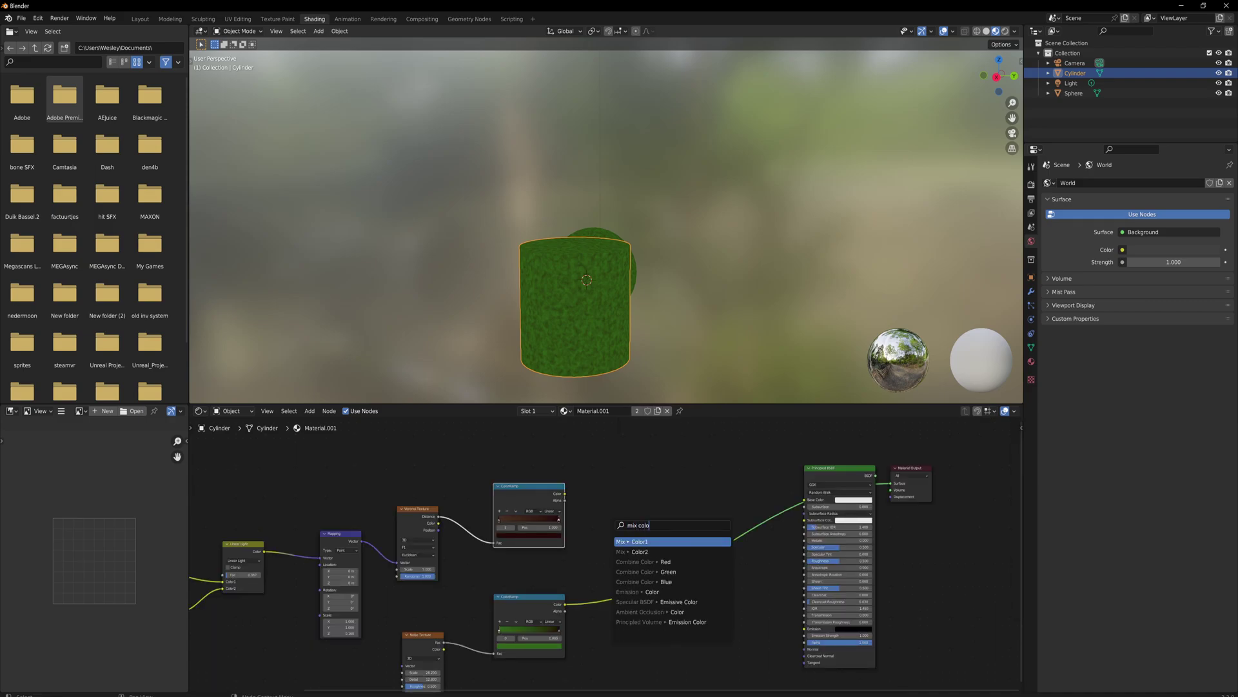
key("Return")
left_click(612, 523)
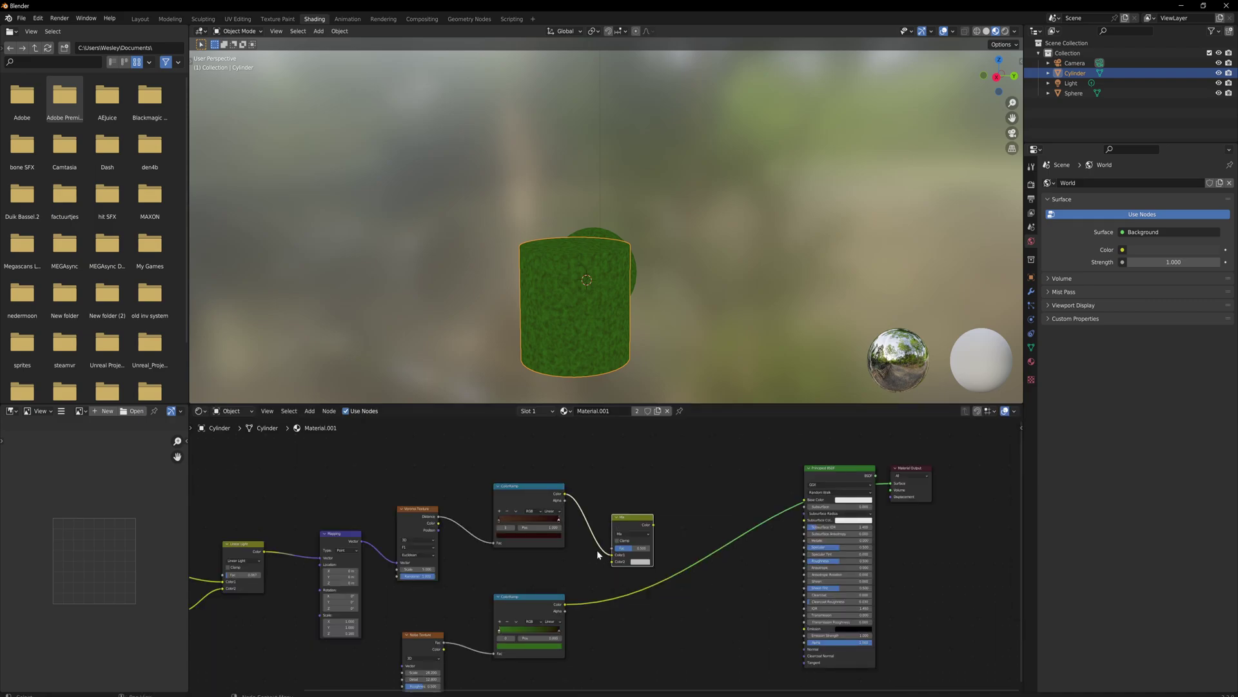
left_click_drag(565, 605, 535, 476)
Add another Noise Texture node above the brown ColorRamp.
type("noise")
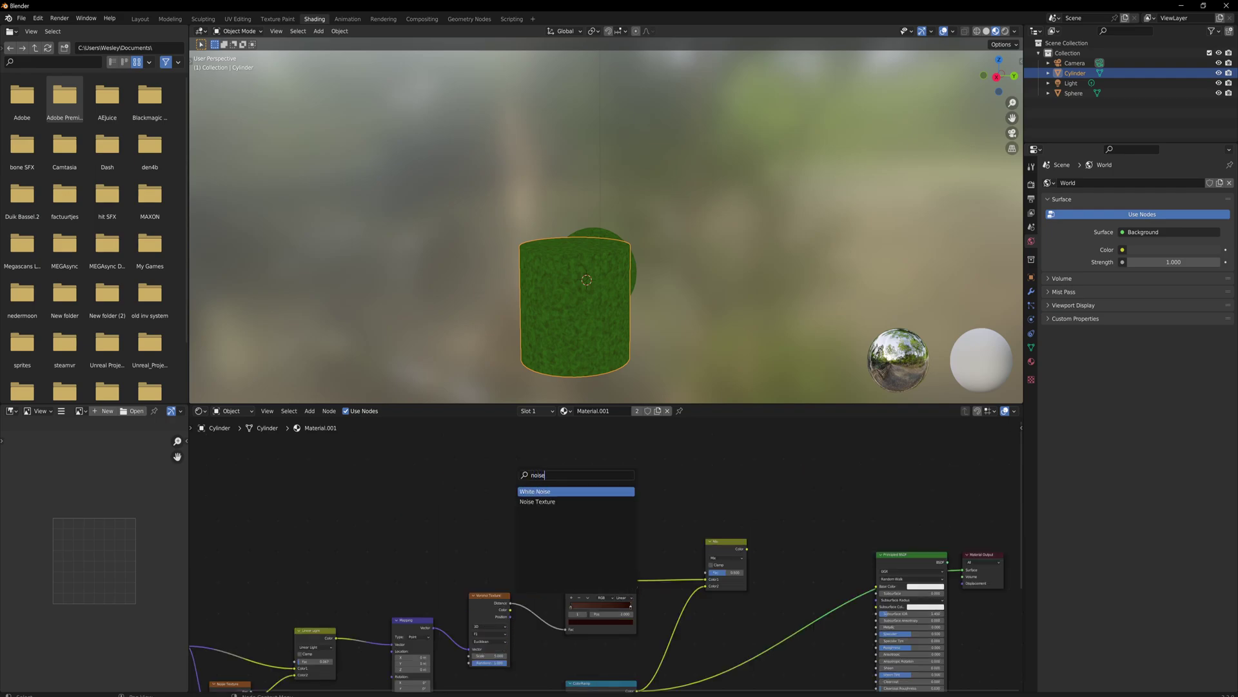
key("Down")
key("Return")
left_click(516, 475)
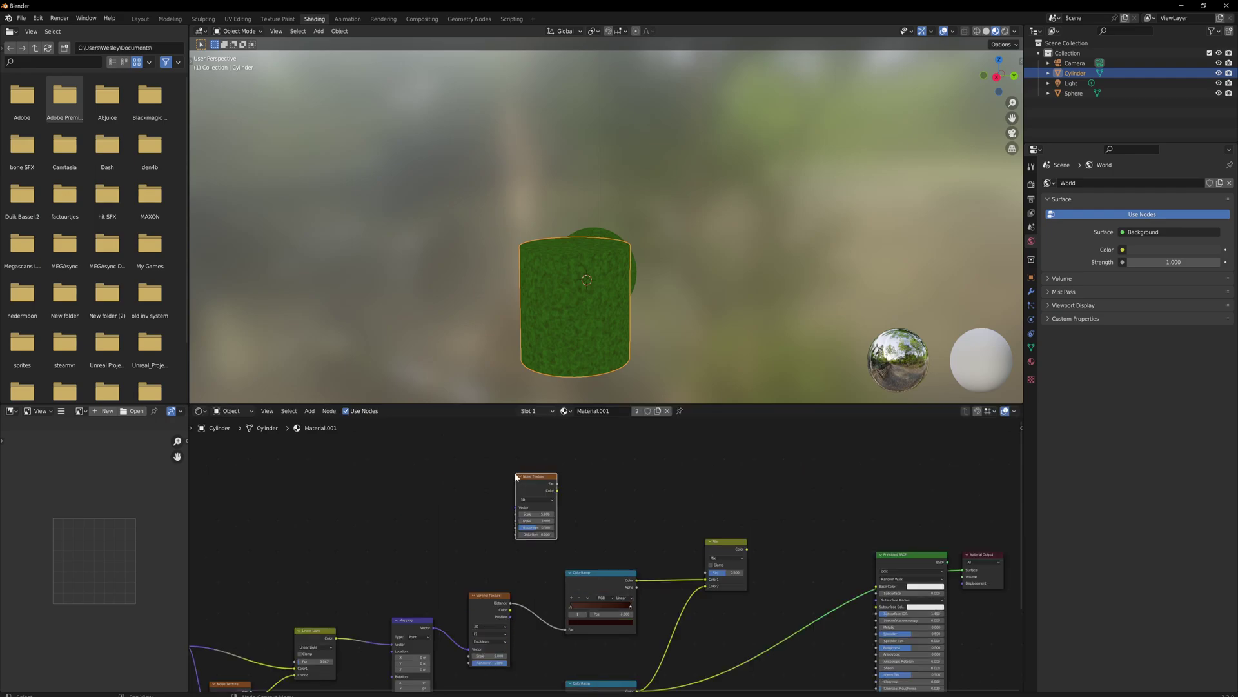
Feed this noise through a new ColorRamp into the Mix node's factor and preview the mixed color on the surface.
left_click_drag(557, 483, 606, 488)
type("co")
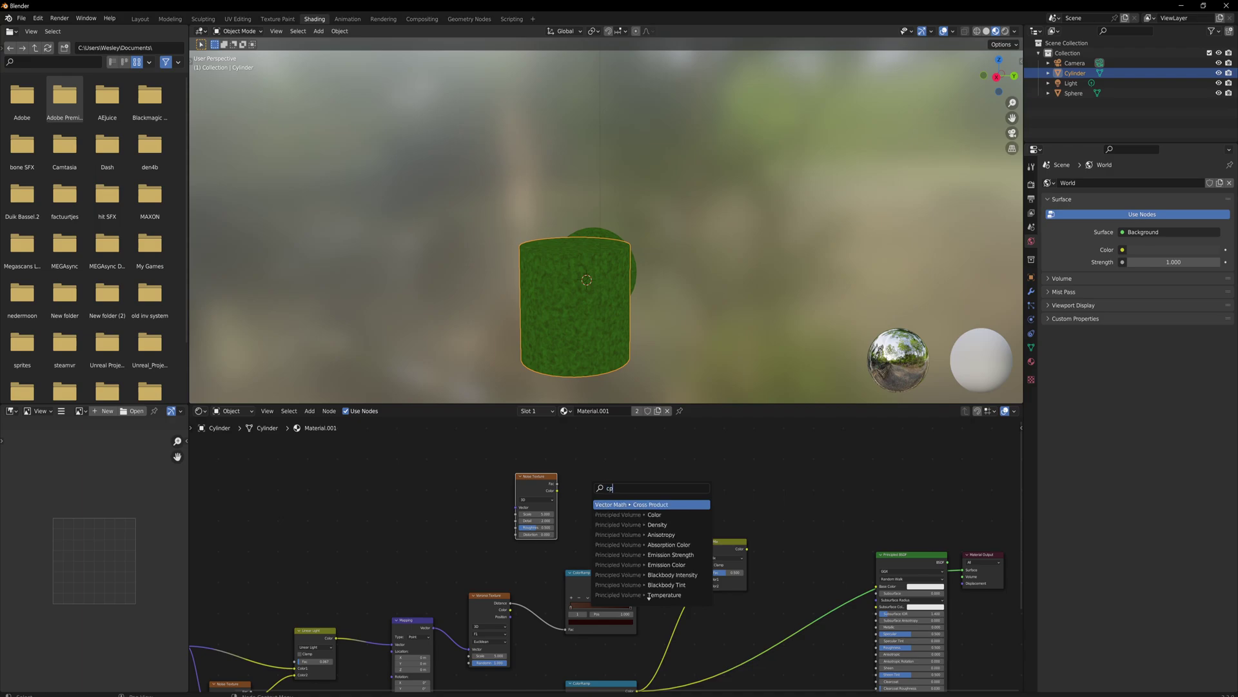
type("lor")
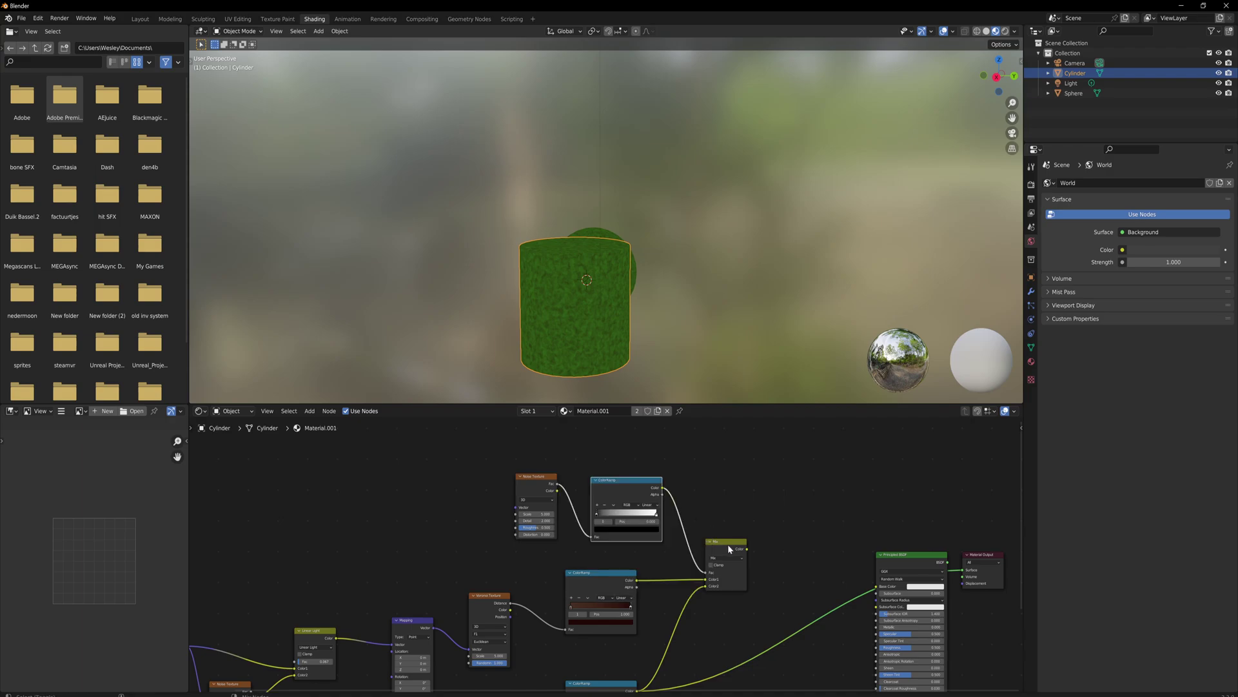
left_click(727, 544, "ctrl+shift")
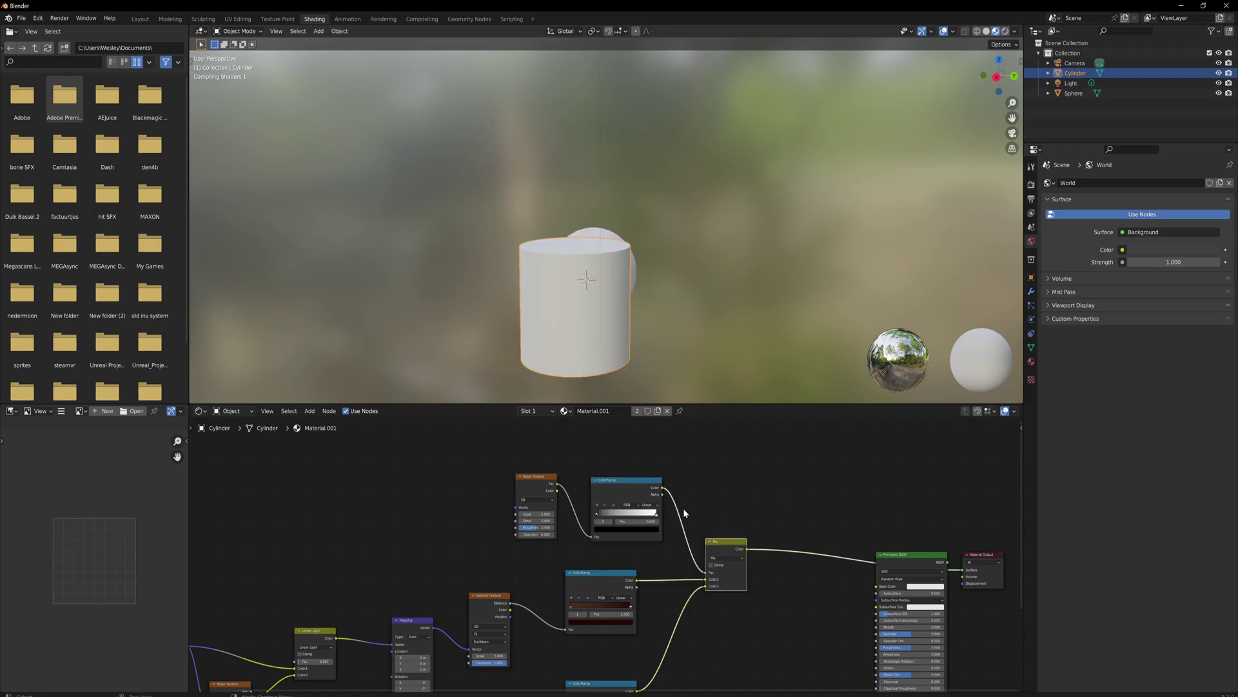
Move the mask ramp's black stop toward the middle and lower its noise scale to limit the moss to a few larger patches.
middle_click_drag(635, 348, 663, 409)
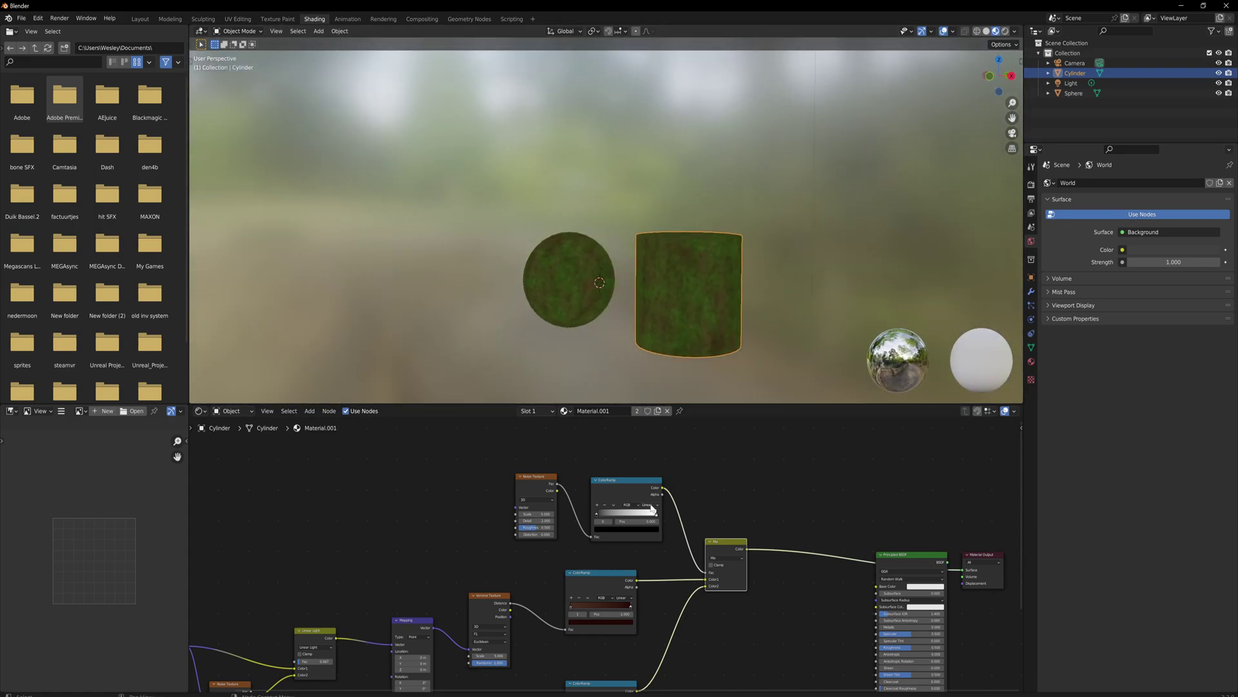
left_click_drag(598, 516, 631, 516)
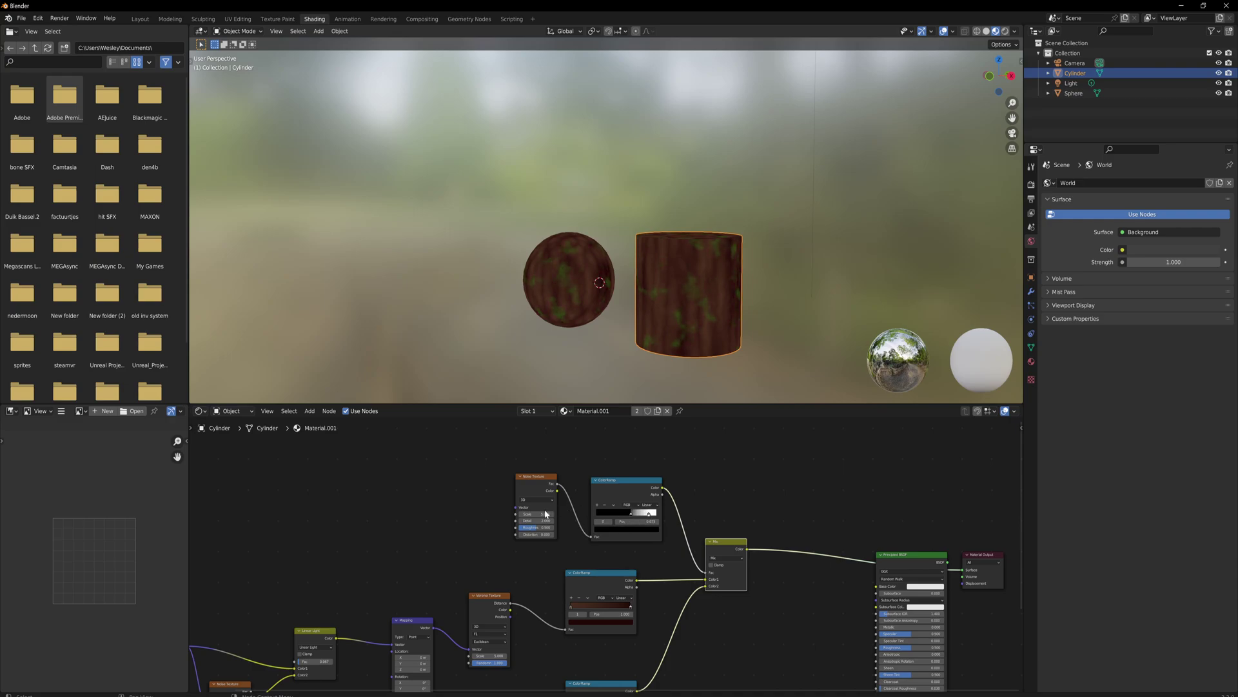
left_click_drag(545, 514, 564, 514)
left_click_drag(536, 514, 516, 513)
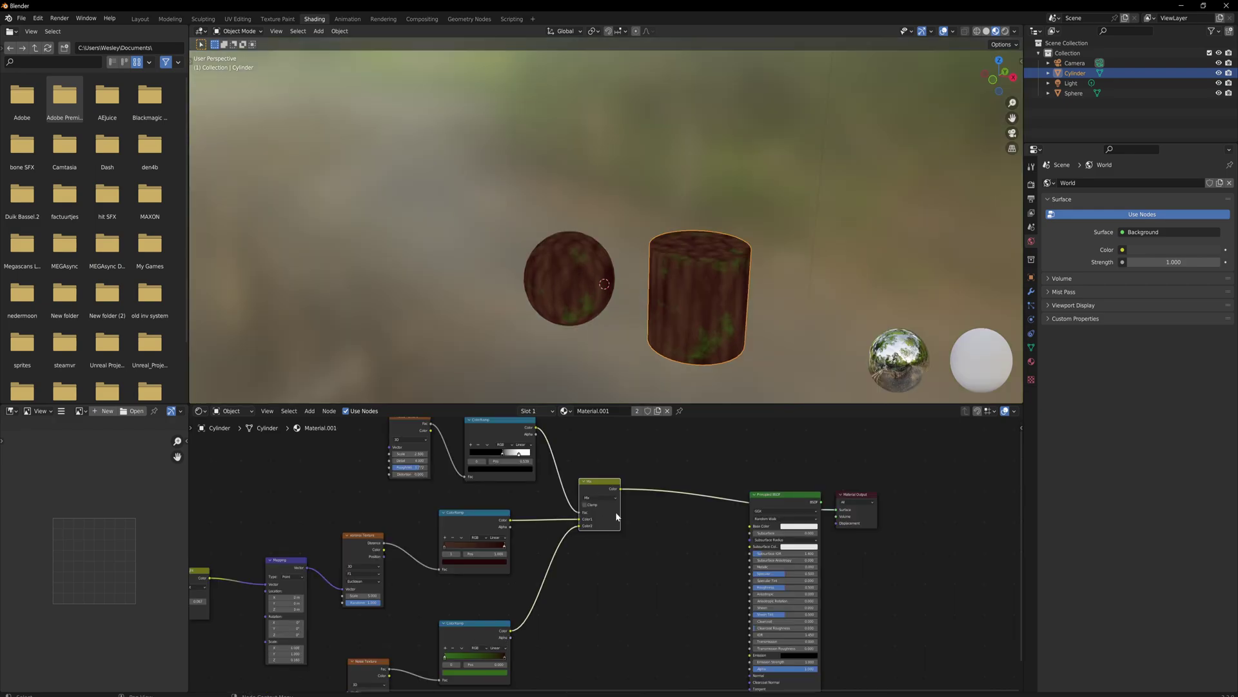
Connect the Mix color to the Principled BSDF's Base Color and drive Roughness with a new ColorRamp fed by the Voronoi Distance.
left_click_drag(623, 489, 751, 525)
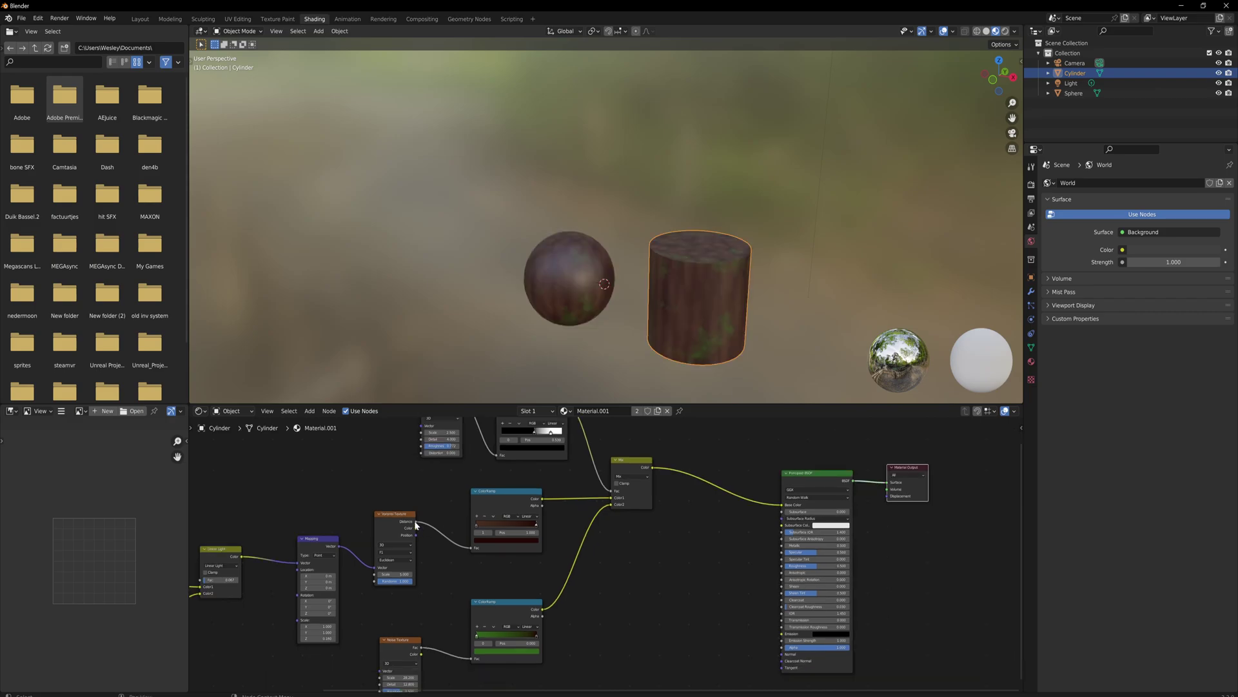
left_click_drag(416, 523, 642, 584)
type("color")
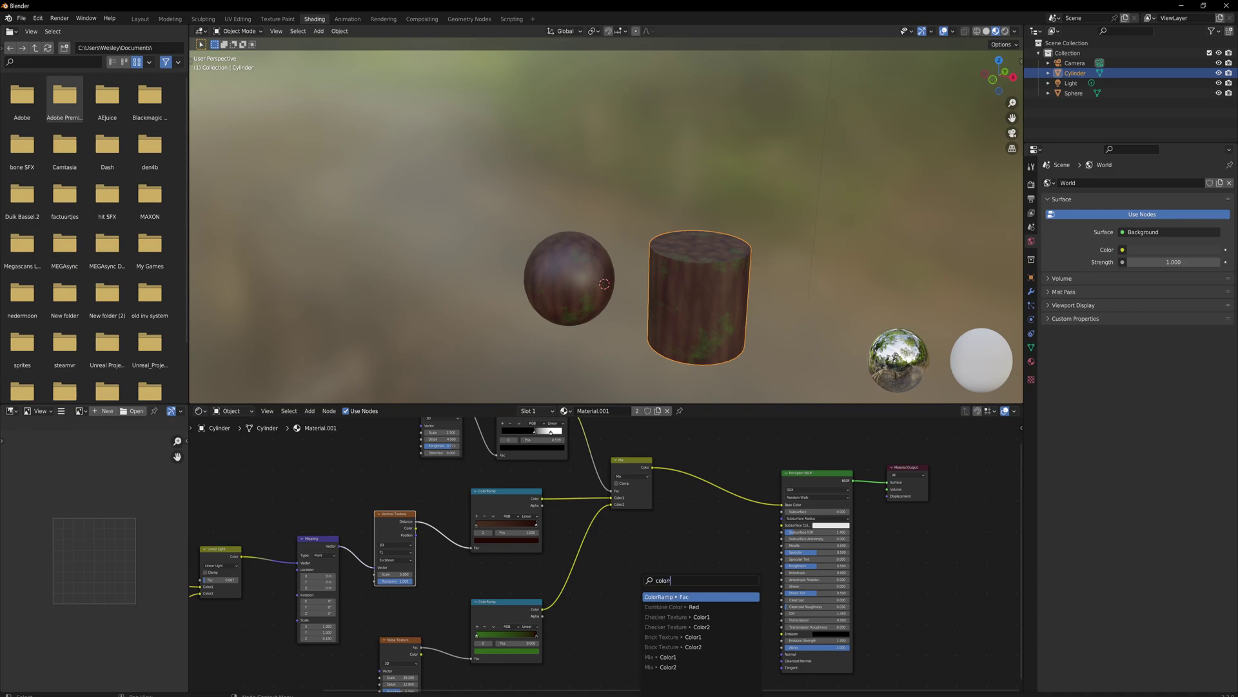
key("Return")
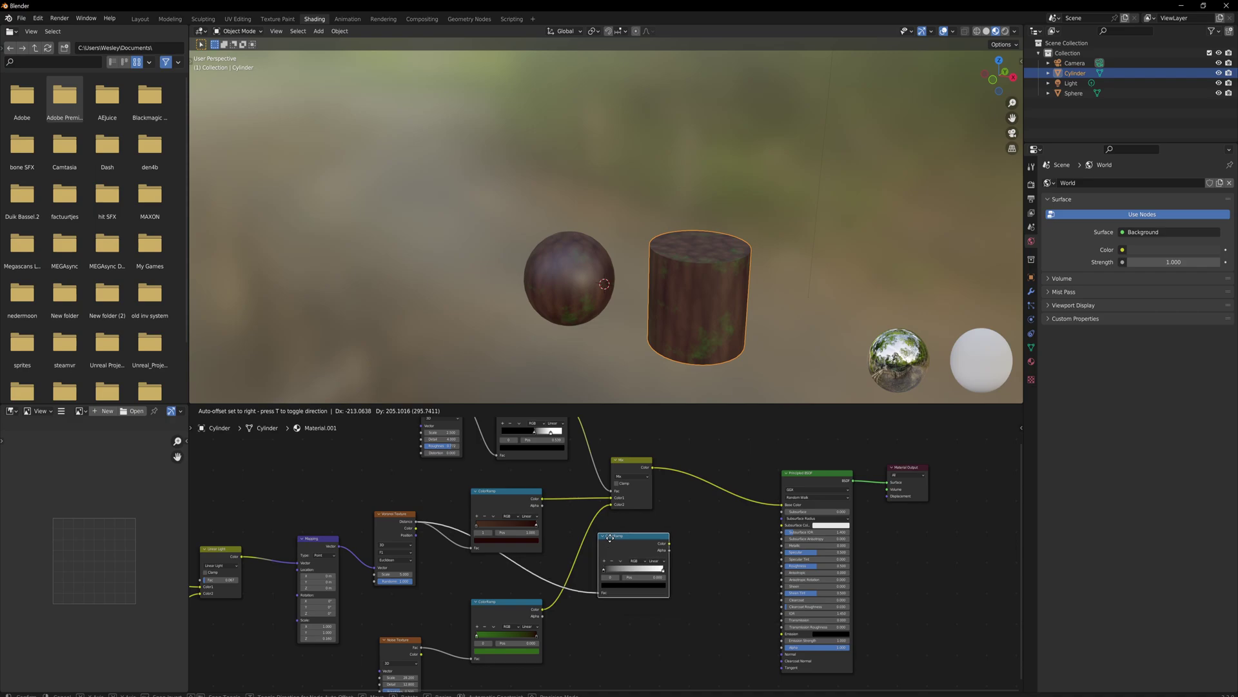
left_click(612, 542)
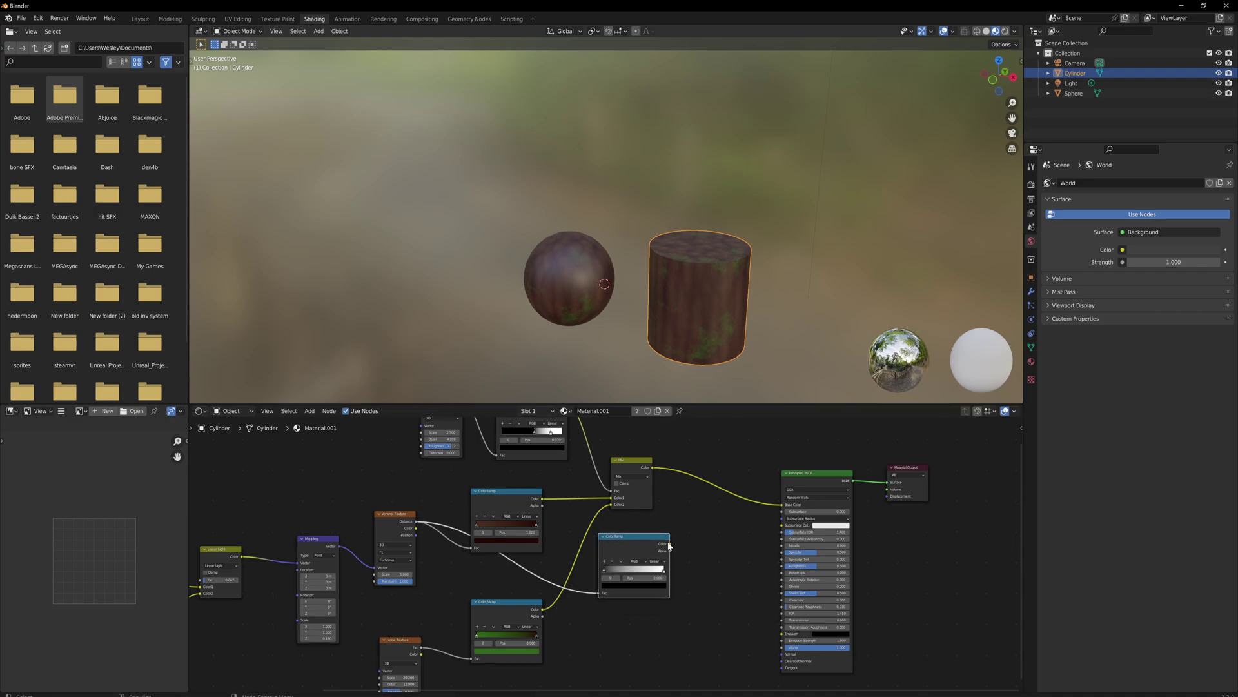
left_click_drag(670, 543, 782, 566)
key("KP_Divide")
middle_click_drag(657, 343, 708, 344)
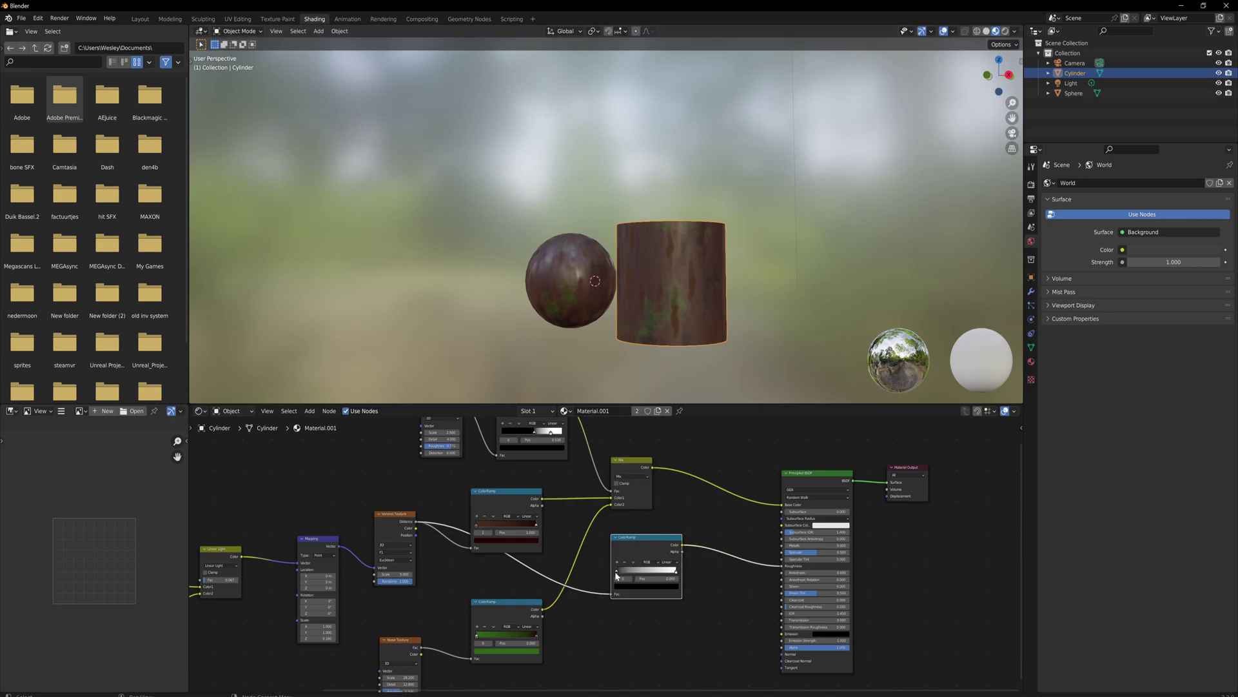
Lighten the roughness ramp's black stop to gray and shift it toward the white end.
left_click(629, 587)
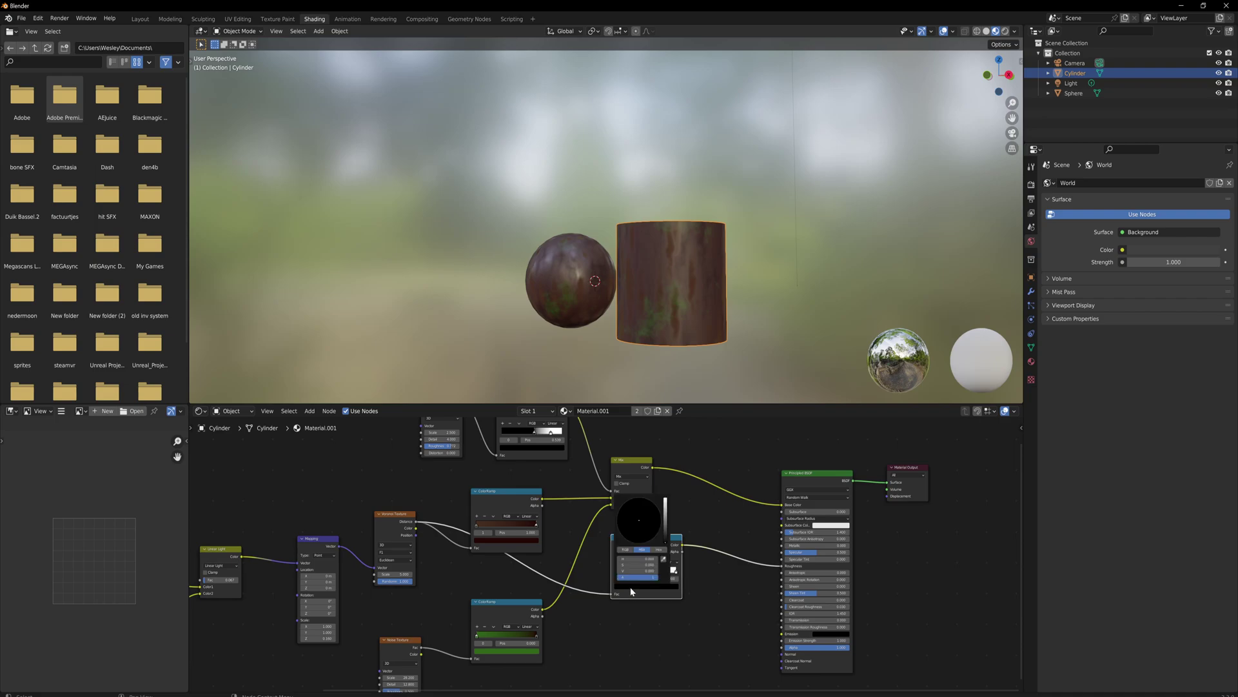
left_click(665, 533)
left_click_drag(665, 528, 665, 526)
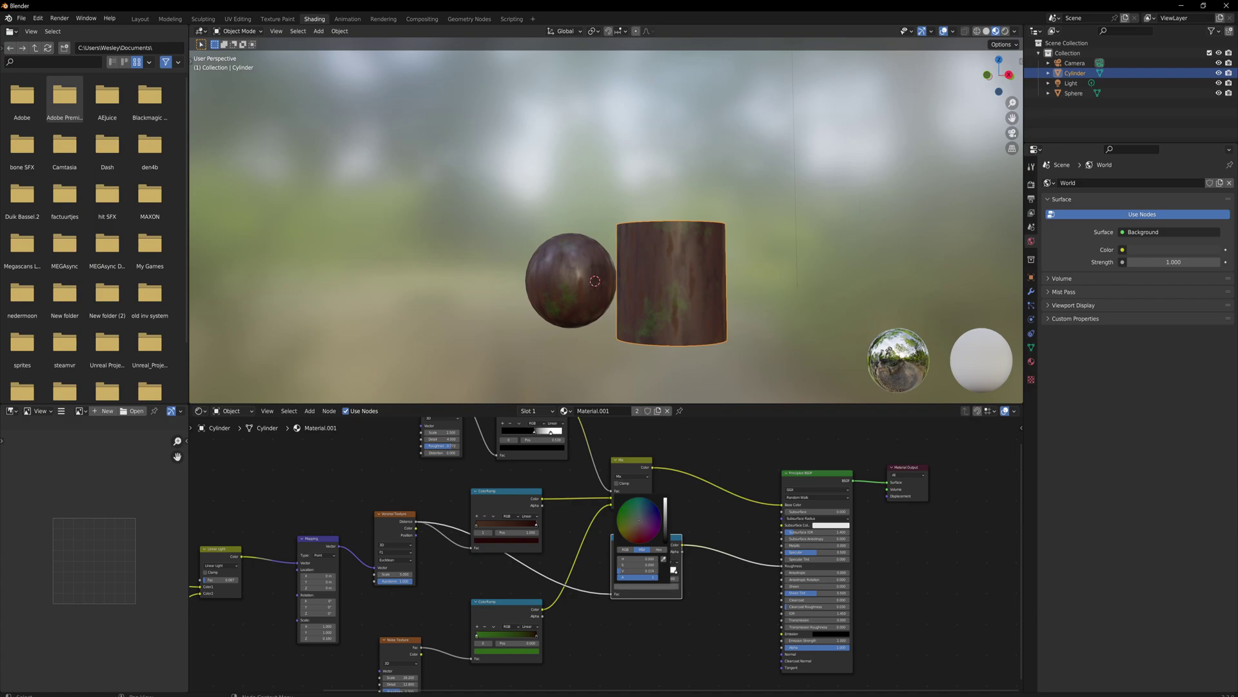
left_click_drag(618, 571, 666, 571)
left_click(740, 258)
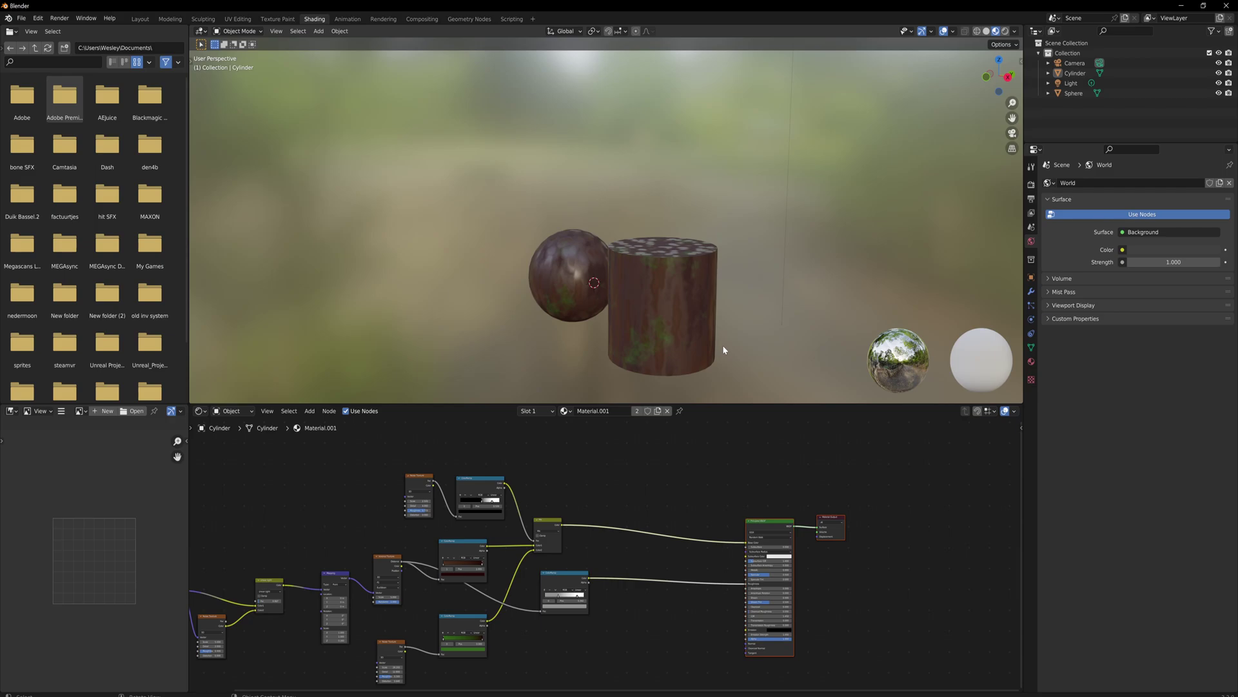
Add a Math node set to Add, fed by the Voronoi Texture's Distance output.
middle_click_drag(401, 562, 424, 569)
left_click_drag(424, 570, 618, 498)
type("add")
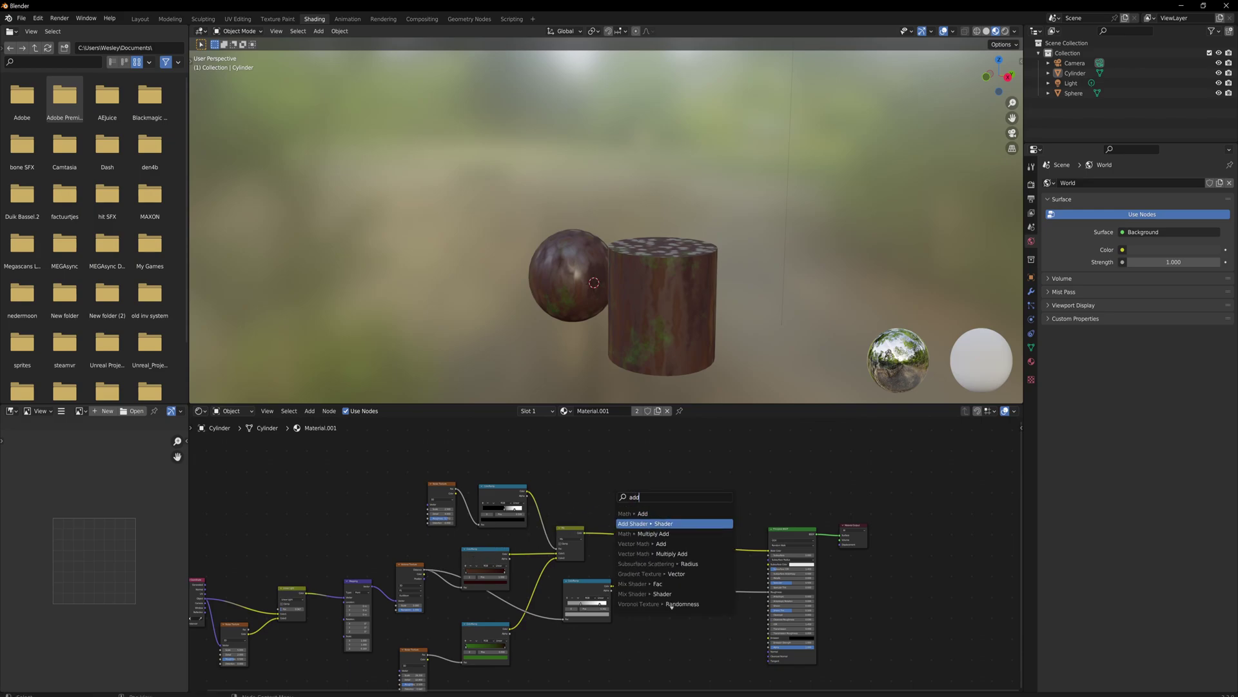
key("Return")
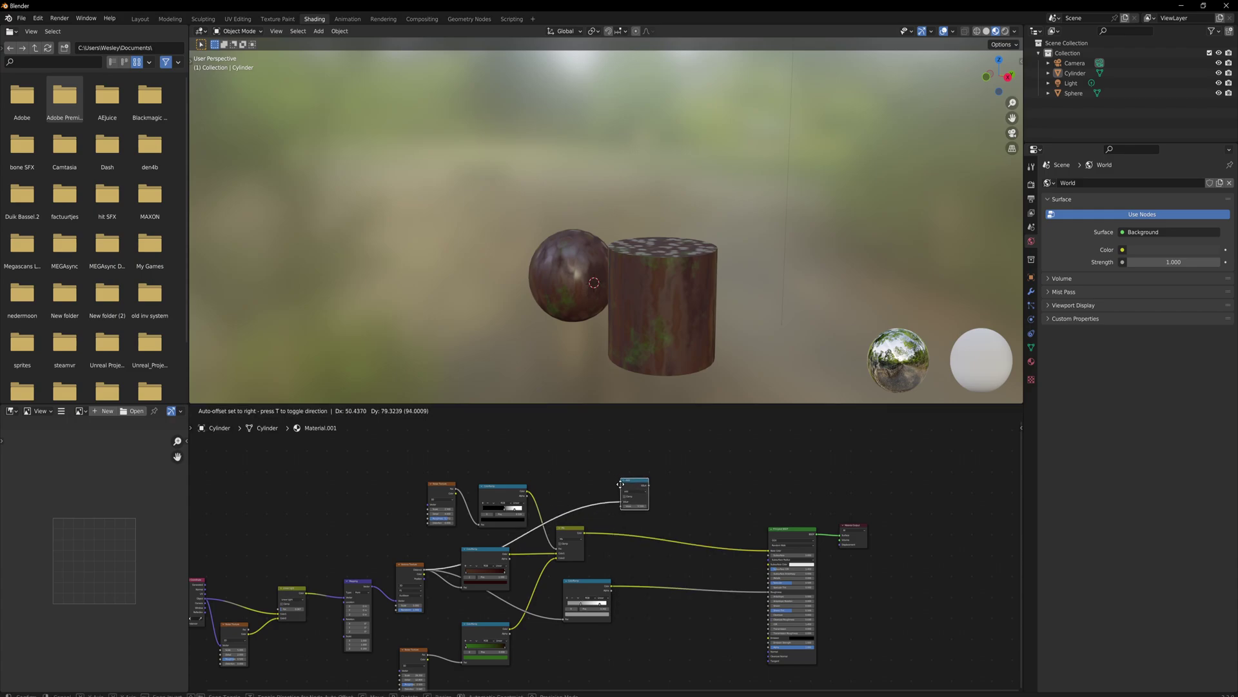
left_click(622, 493)
Add a Noise Texture node above the Add node and preview it on the surface.
key("shift+a")
left_click(574, 461)
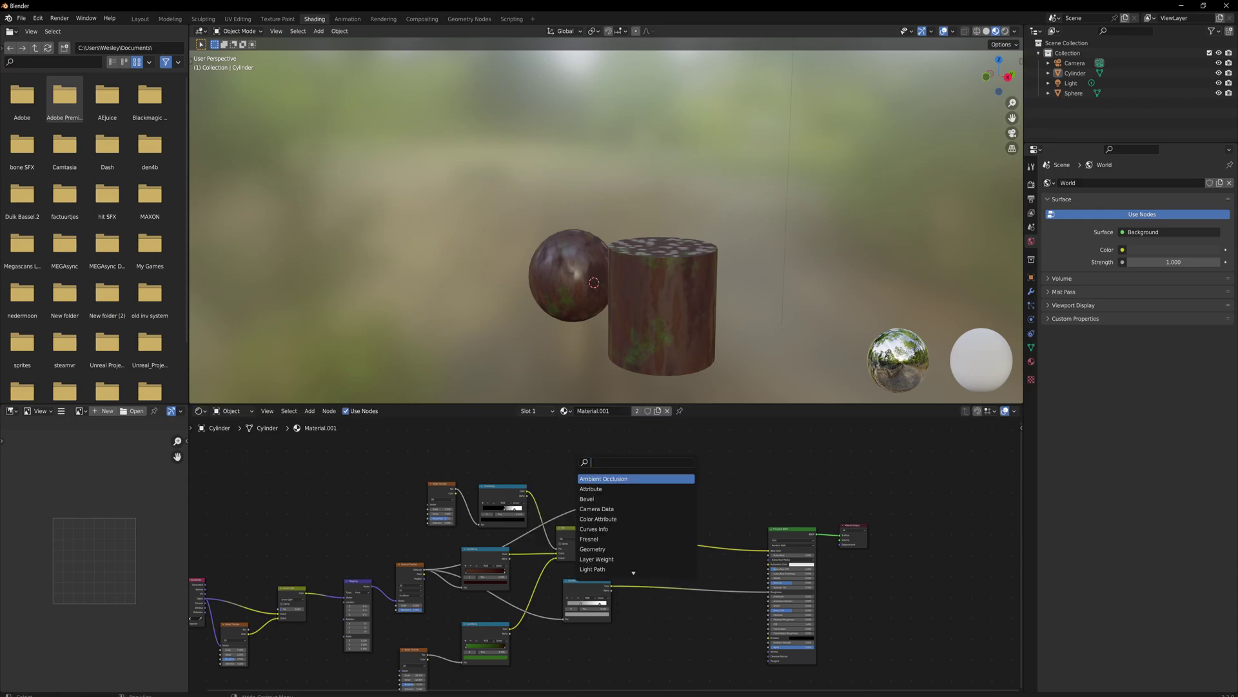
type("noise")
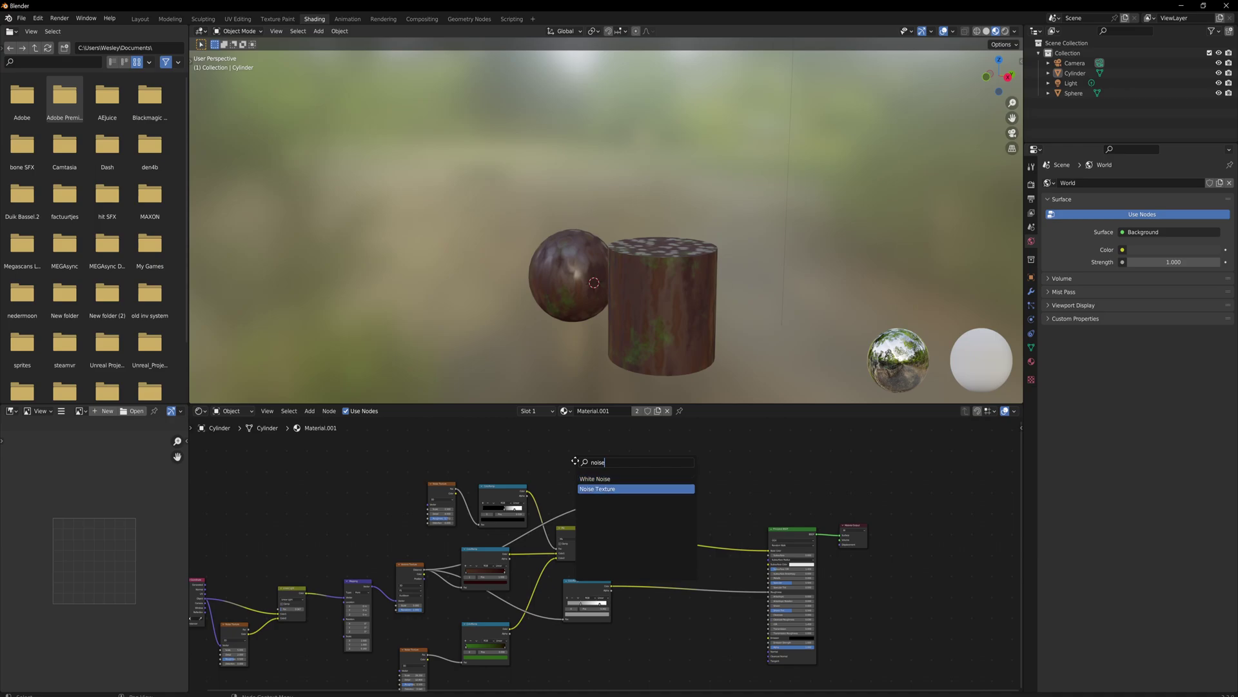
key("Return")
left_click(575, 460)
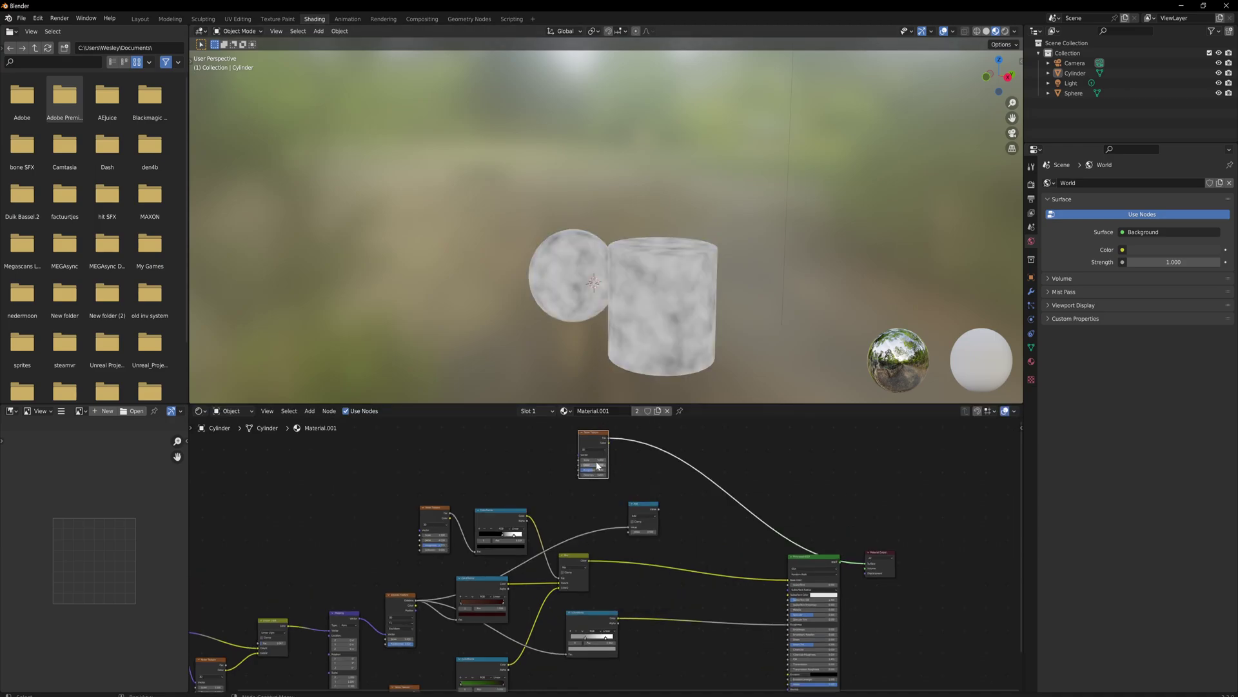
Set the previewed Noise Texture's scale to 43.8, raise its detail, and slightly lower its roughness.
left_click_drag(594, 460, 640, 460)
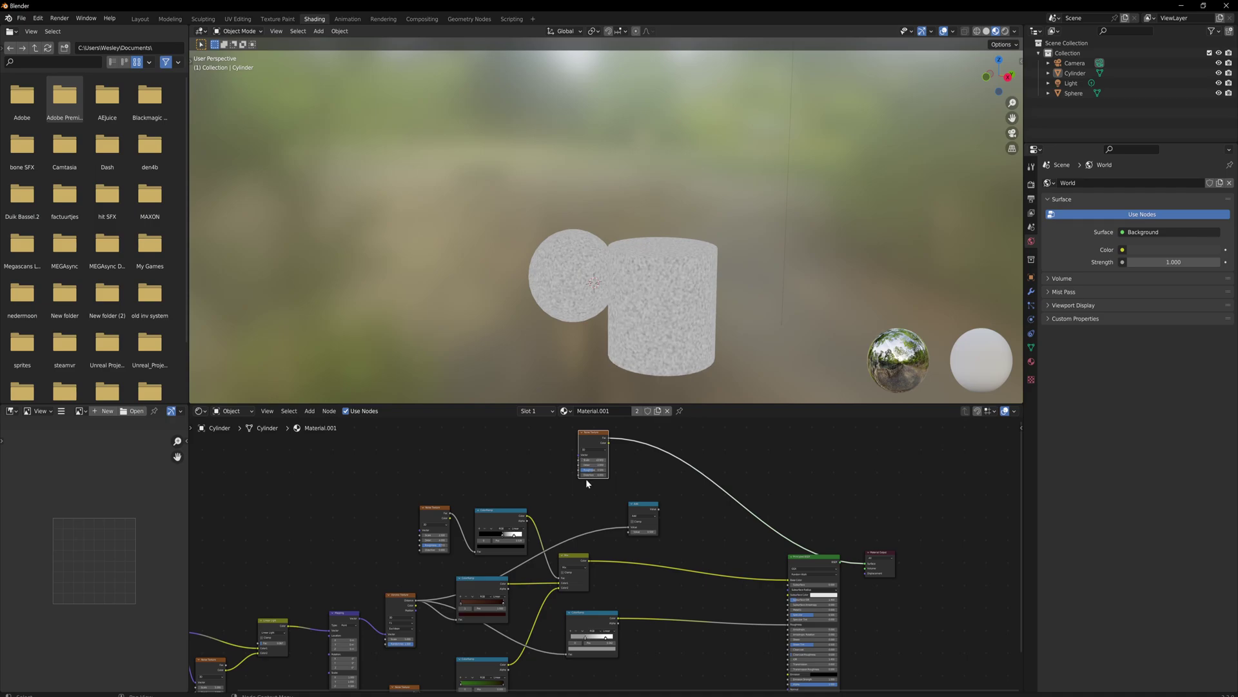
scroll(618, 473, "up", 9)
middle_click_drag(572, 525, 551, 470)
scroll(695, 258, "up", 3)
middle_click_drag(696, 342, 628, 256, "shift")
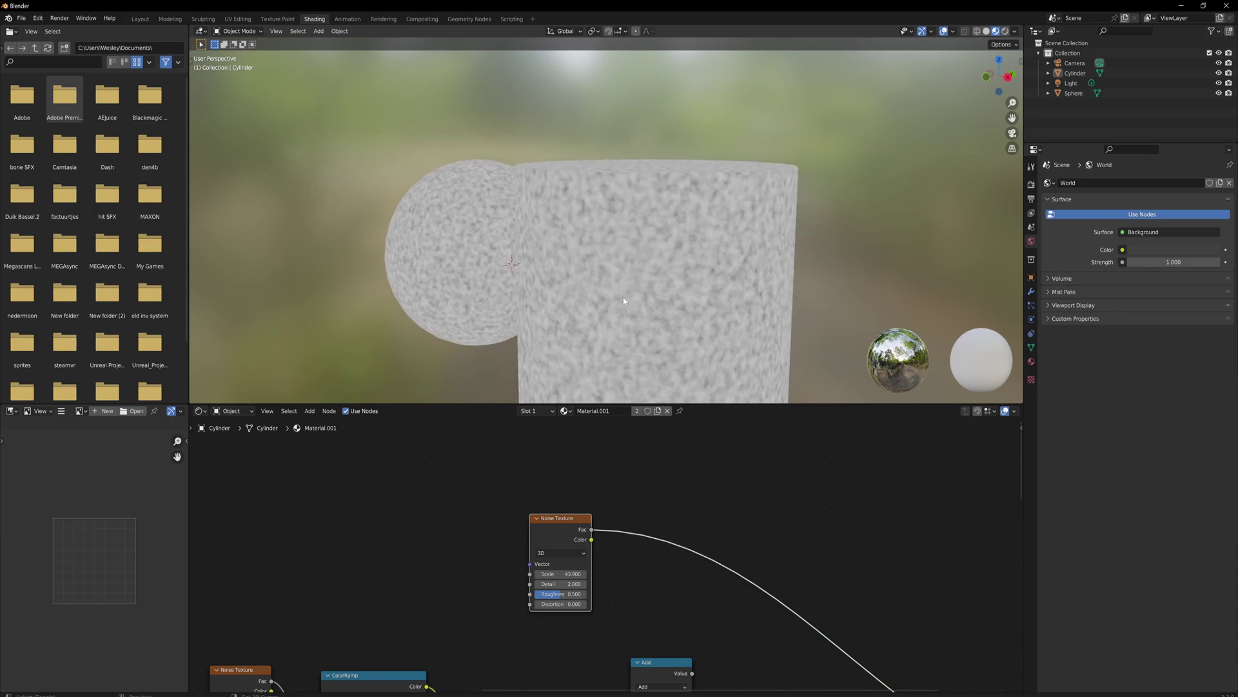
left_click_drag(565, 583, 645, 583)
mouse_move(565, 593)
left_mouse_down()
mouse_move(578, 593)
mouse_move(557, 593)
left_mouse_up()
Connect the fine noise's Fac to the Add node's second value and preview the sum on the surface.
scroll(562, 604, "down", 2)
left_click_drag(587, 488, 618, 627)
middle_click_drag(699, 335, 610, 348)
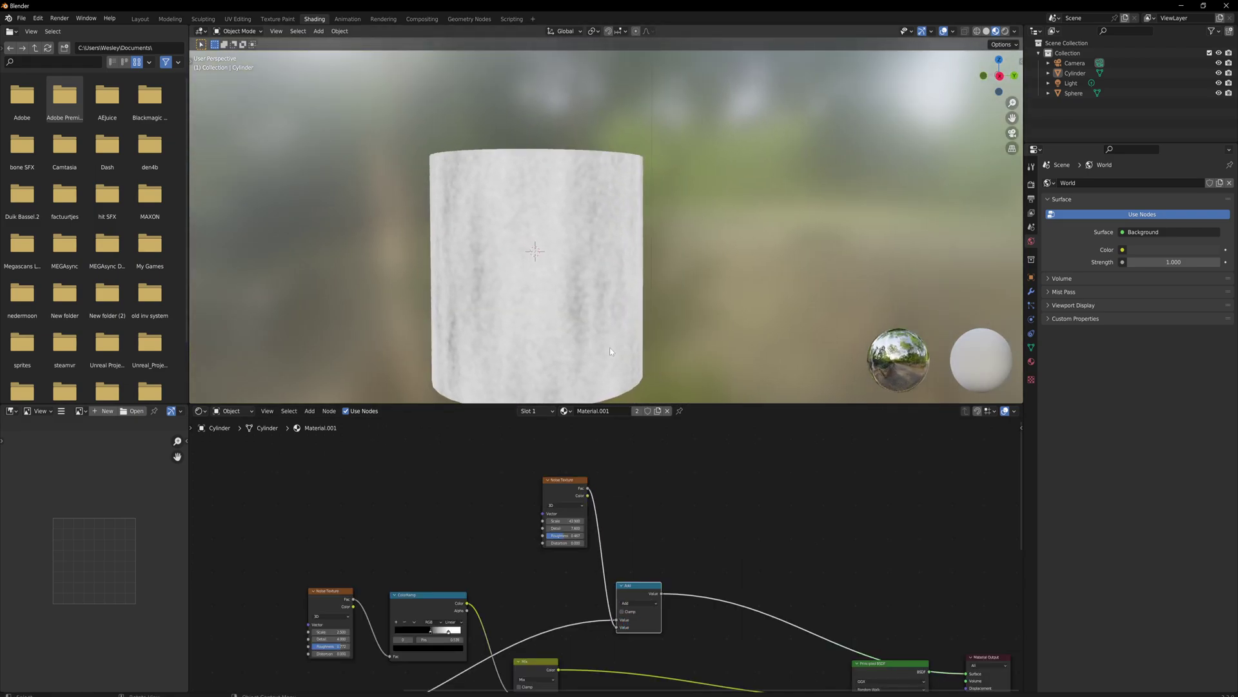
scroll(611, 350, "down", 1)
middle_click_drag(691, 507, 640, 420)
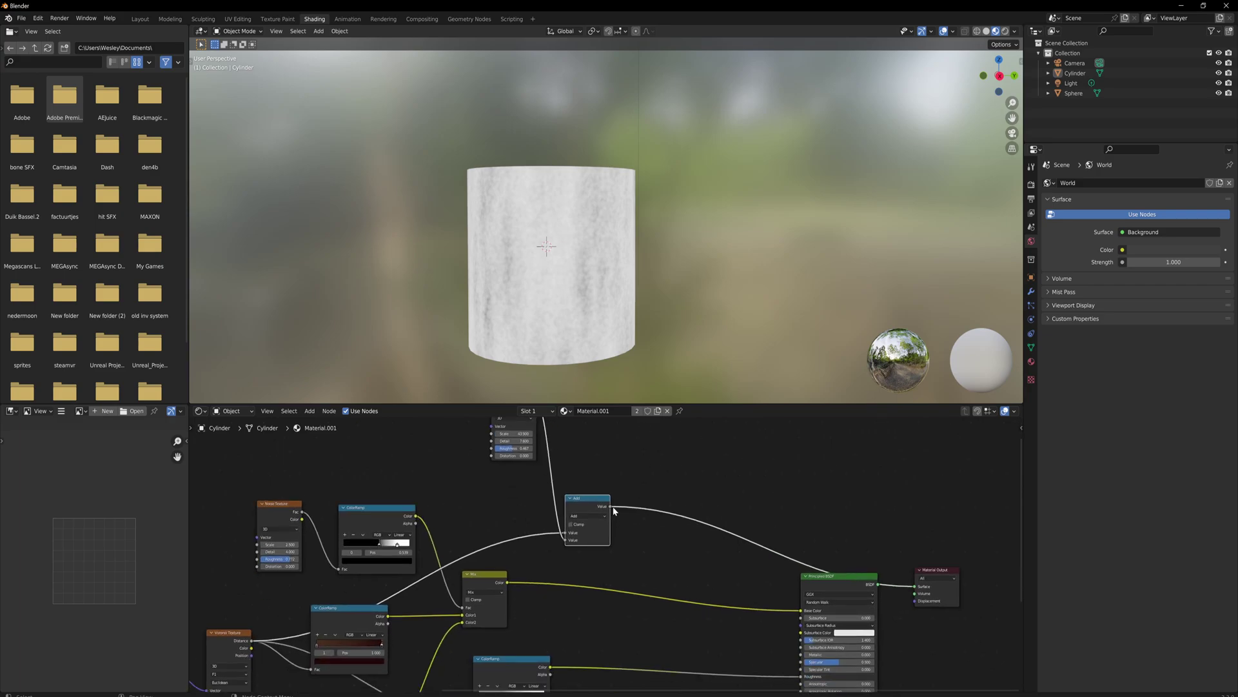
Add a Bump node with its Height fed by the Add node's output.
left_click_drag(613, 510, 678, 549)
type("bump")
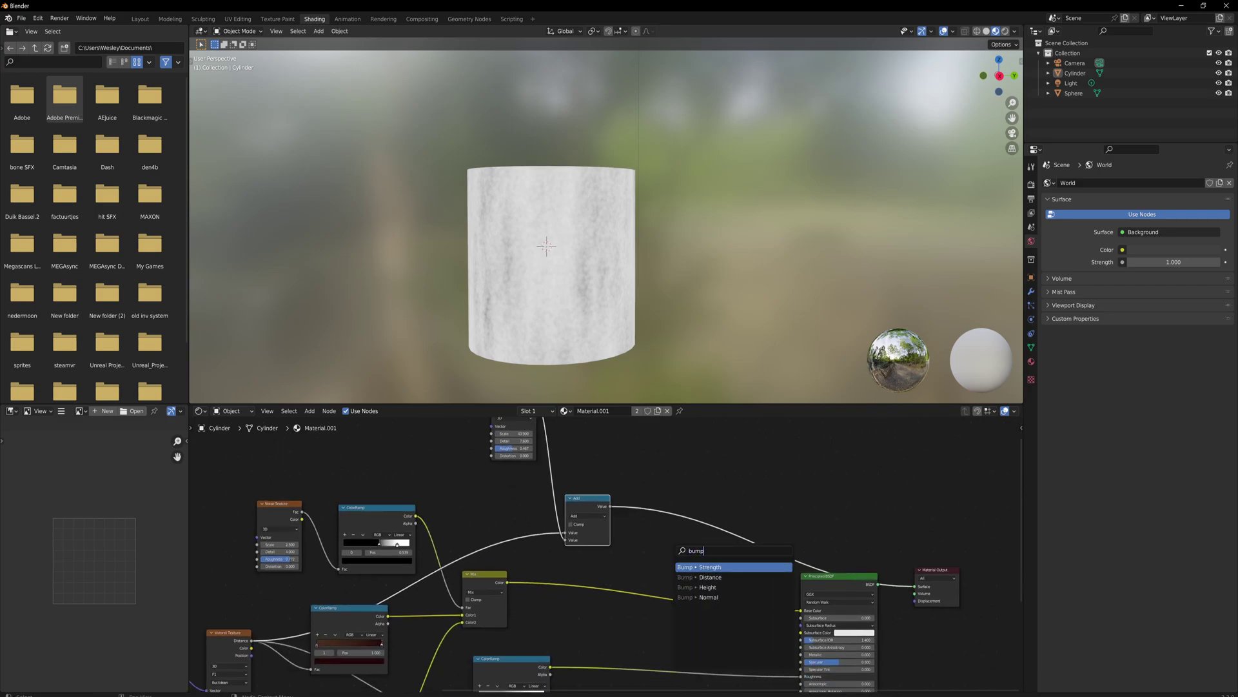
left_click(704, 586)
left_click(704, 586)
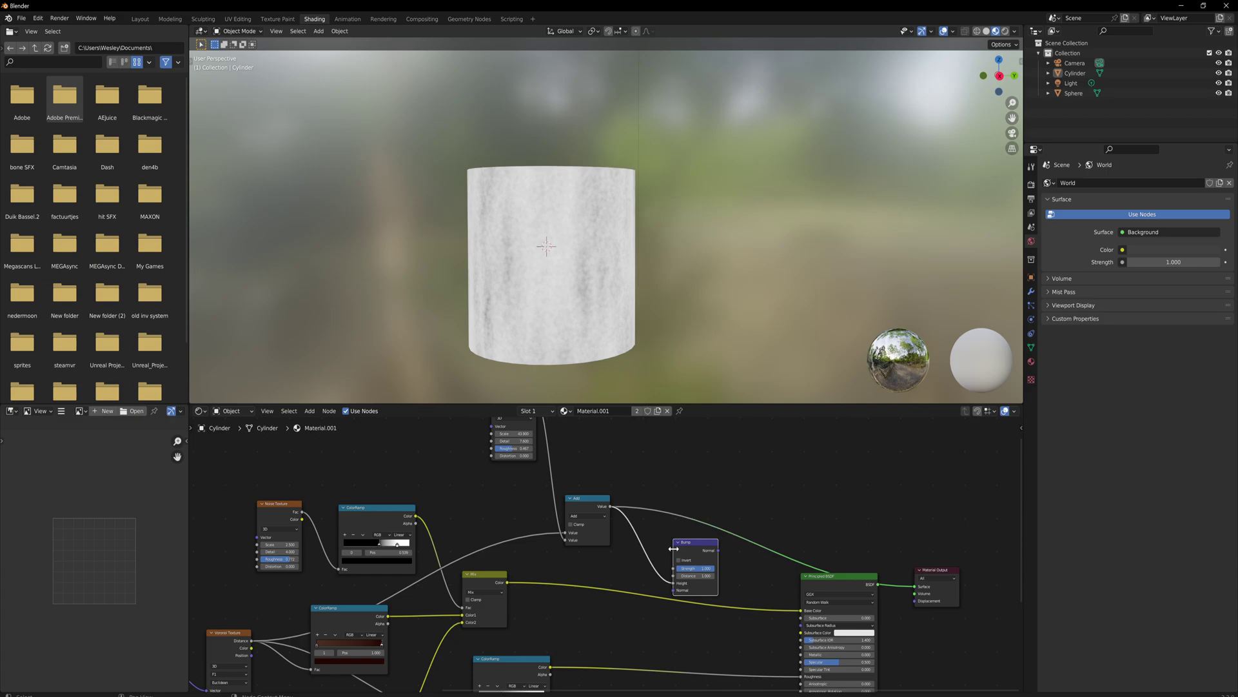
Connect the Bump node's Normal to the Principled BSDF's Normal, enable Invert on the bump, and restore the shader to the surface output.
scroll(704, 546, "down", 2)
scroll(705, 546, "down", 1)
middle_click_drag(704, 546, 674, 491)
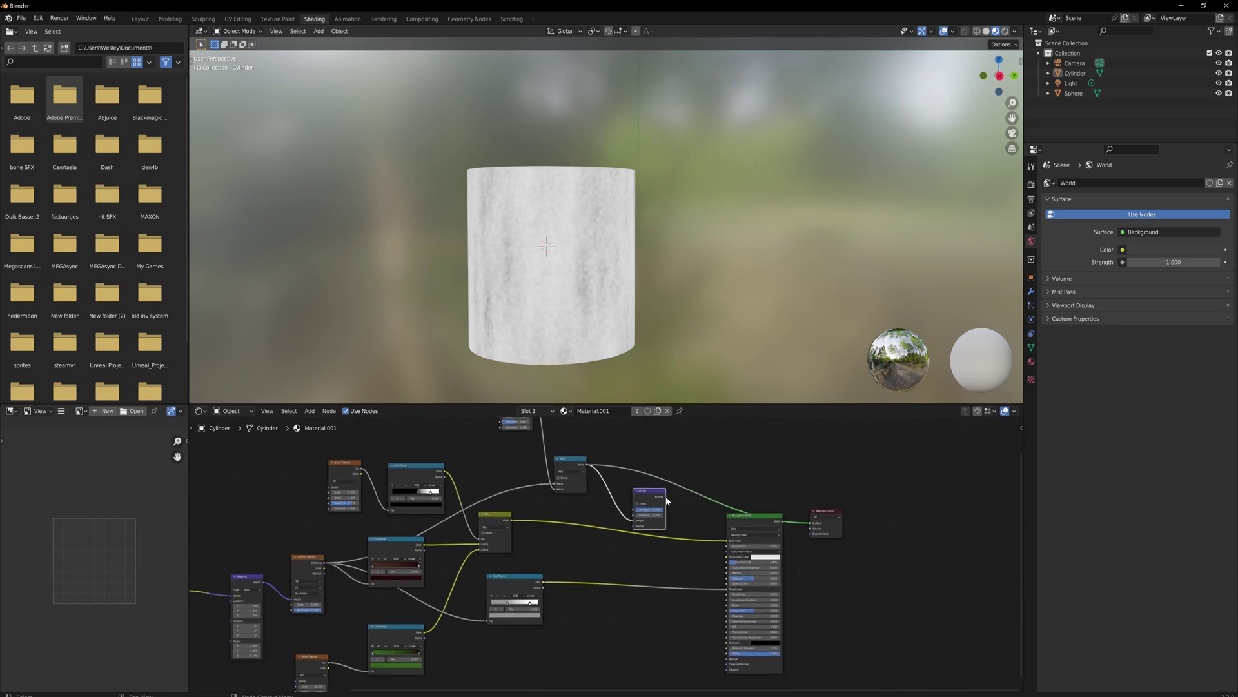
left_click_drag(667, 497, 730, 660)
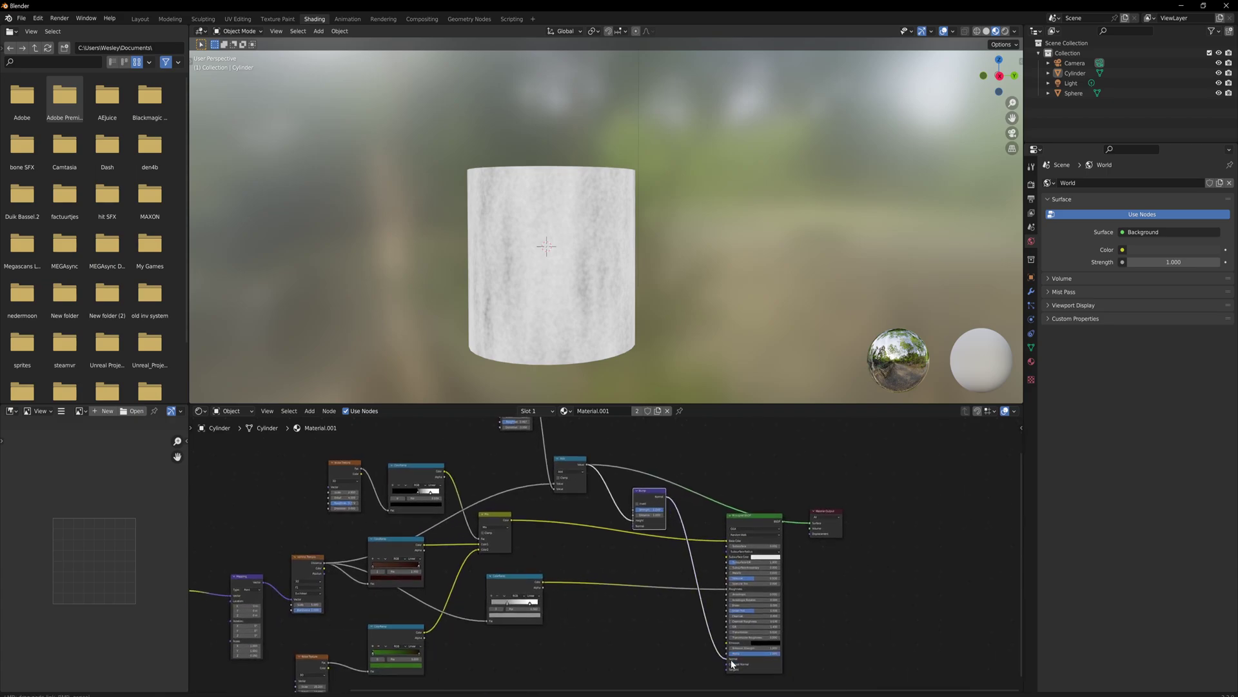
left_click(752, 519)
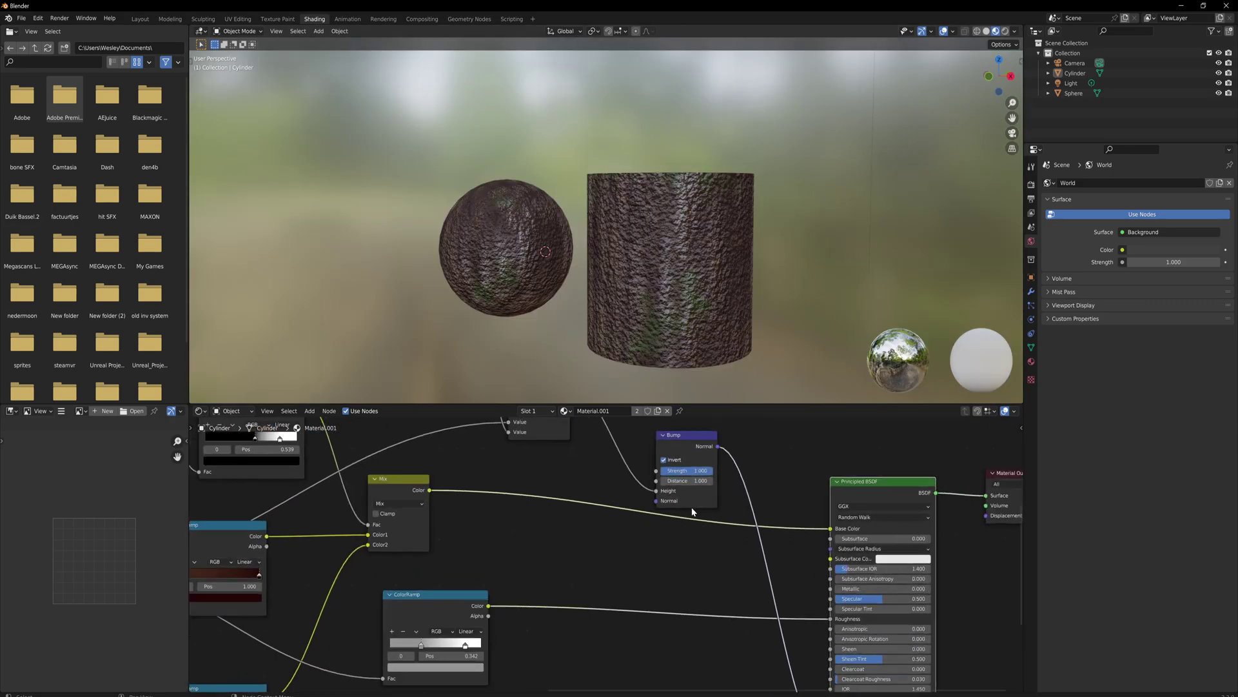
Reduce the Bump node's strength to about 0.63.
scroll(723, 485, "up", 1)
middle_click_drag(722, 485, 673, 516)
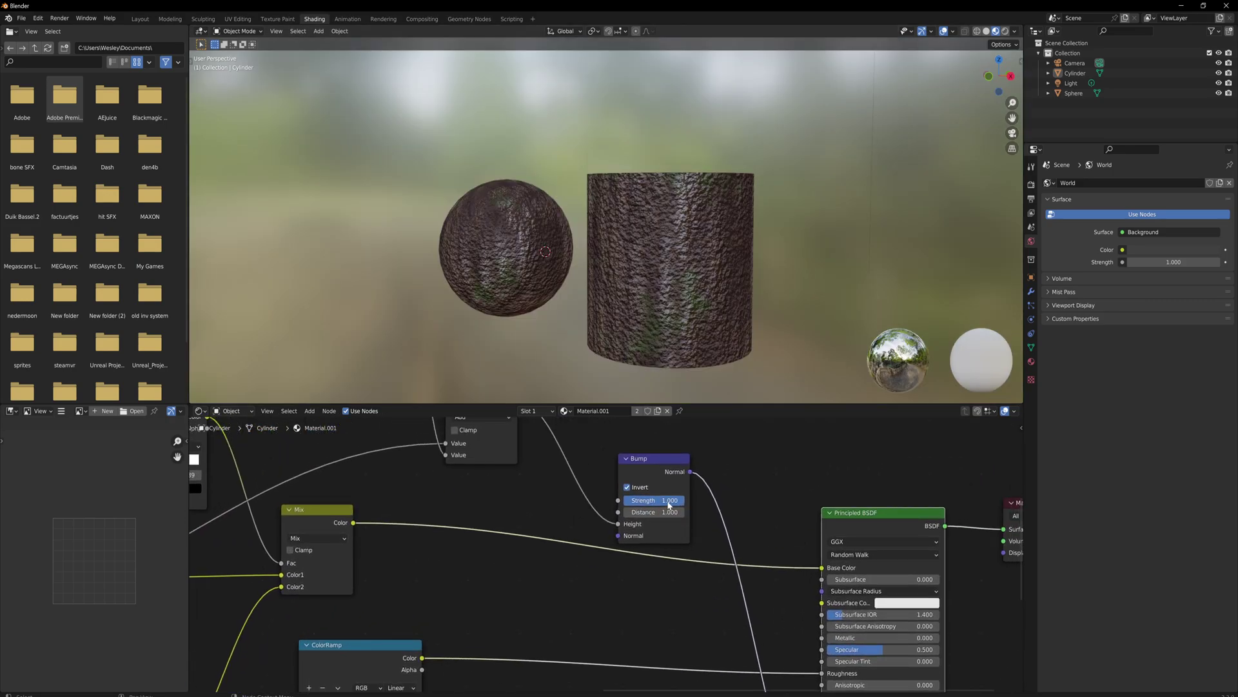
left_click_drag(683, 500, 664, 500)
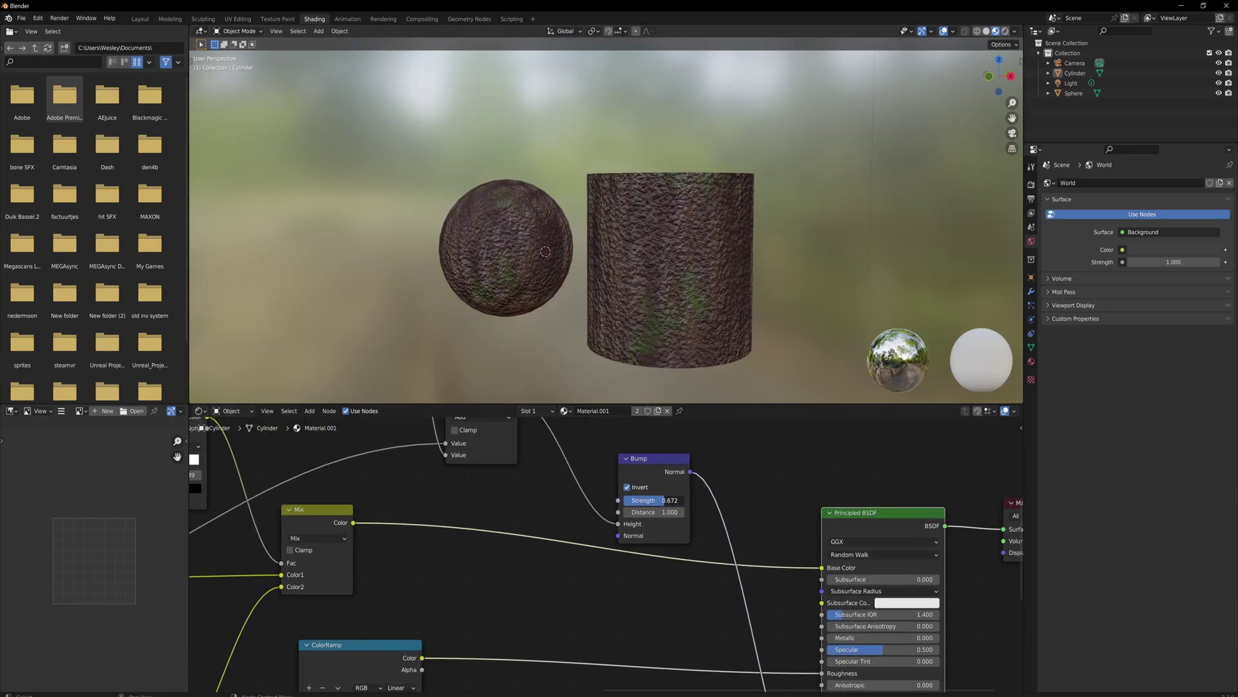
Add a Displacement node with its Height fed by the Add node, and connect it to the Material Output's Displacement.
key("Home")
left_click_drag(559, 552, 609, 534)
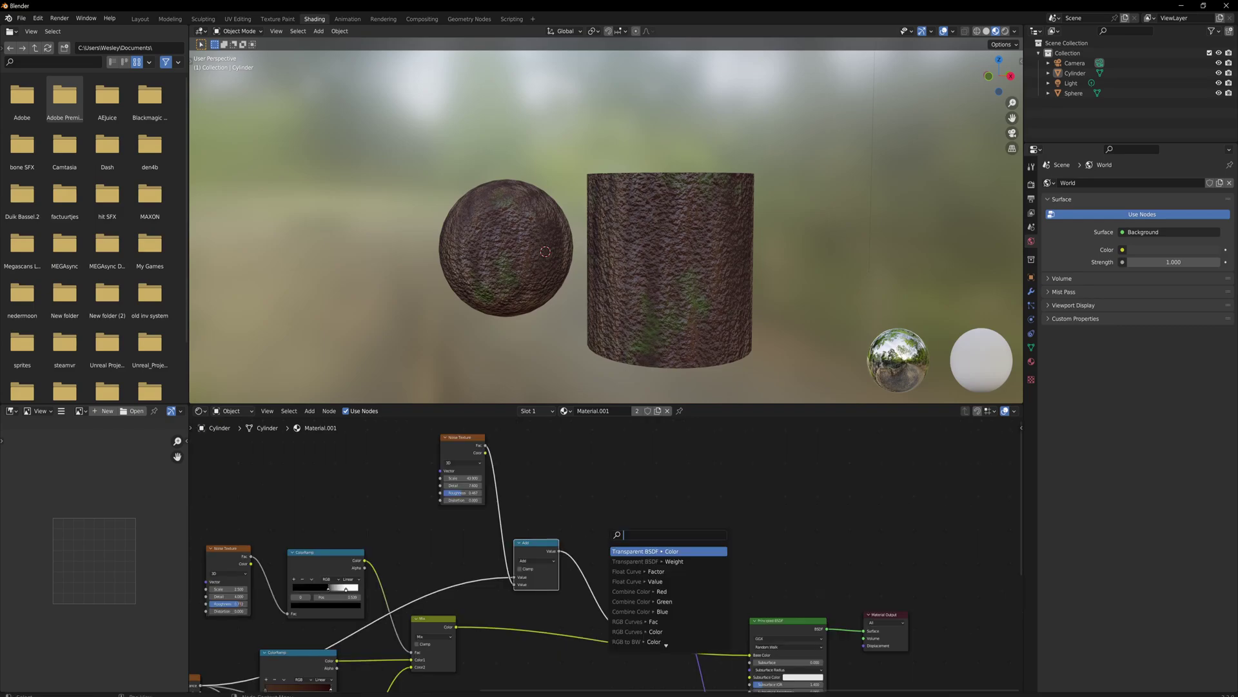
type("disp")
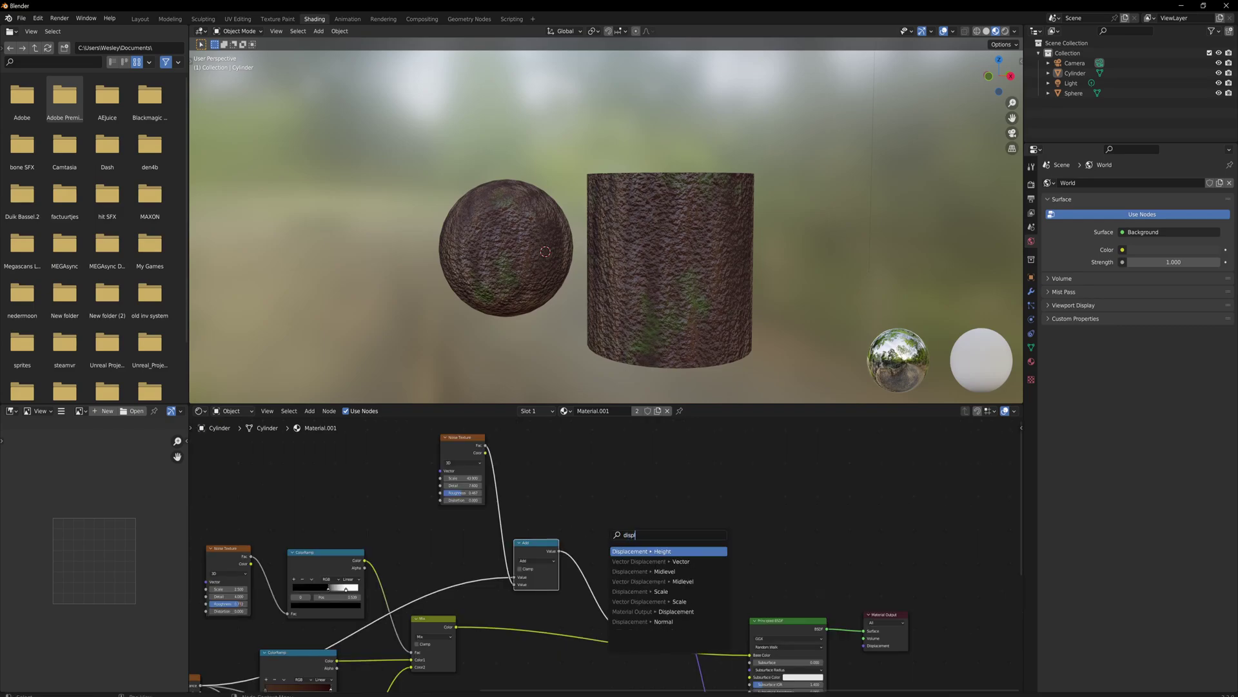
key("Return")
left_click(630, 516)
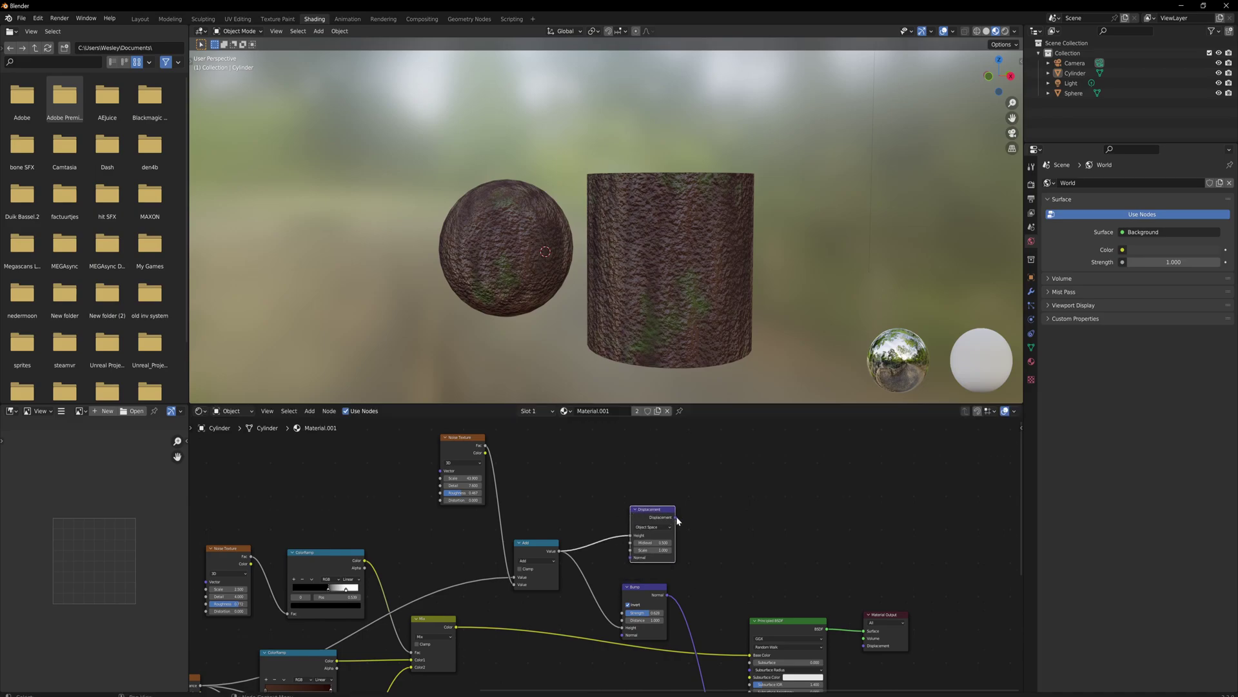
left_click_drag(715, 539, 889, 557)
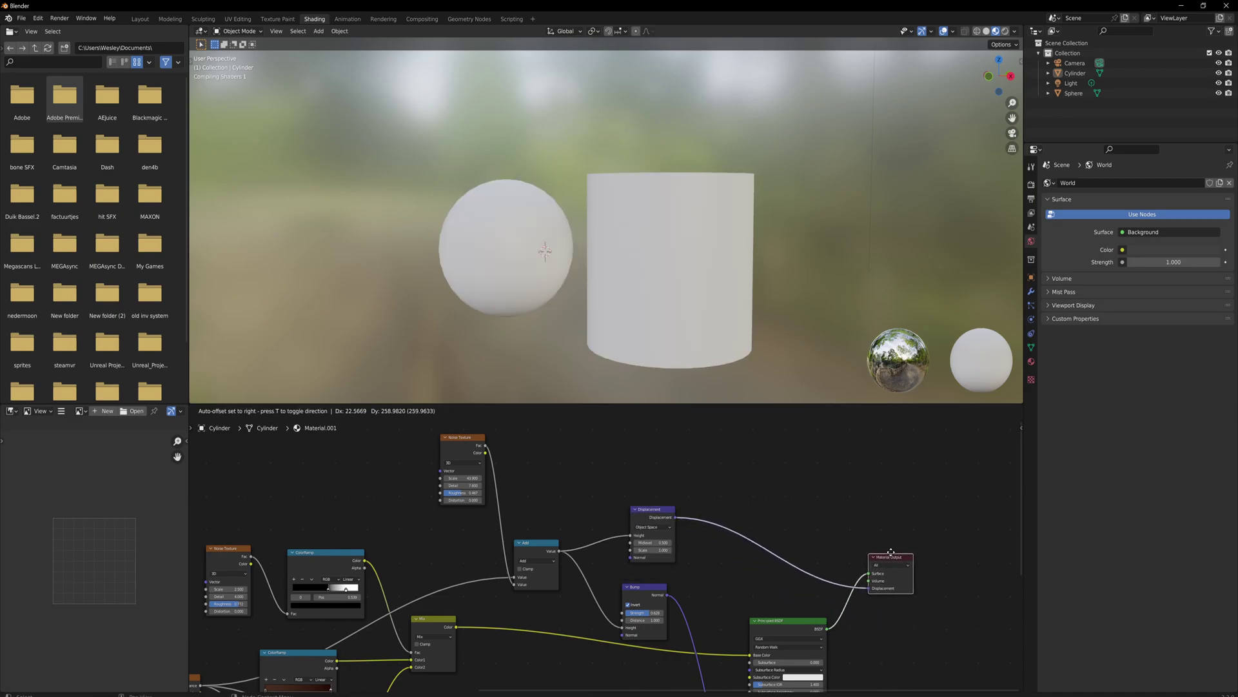
Set the render engine to Cycles with the Experimental feature set and GPU Compute as the device.
left_click(1032, 184)
left_click(1152, 182)
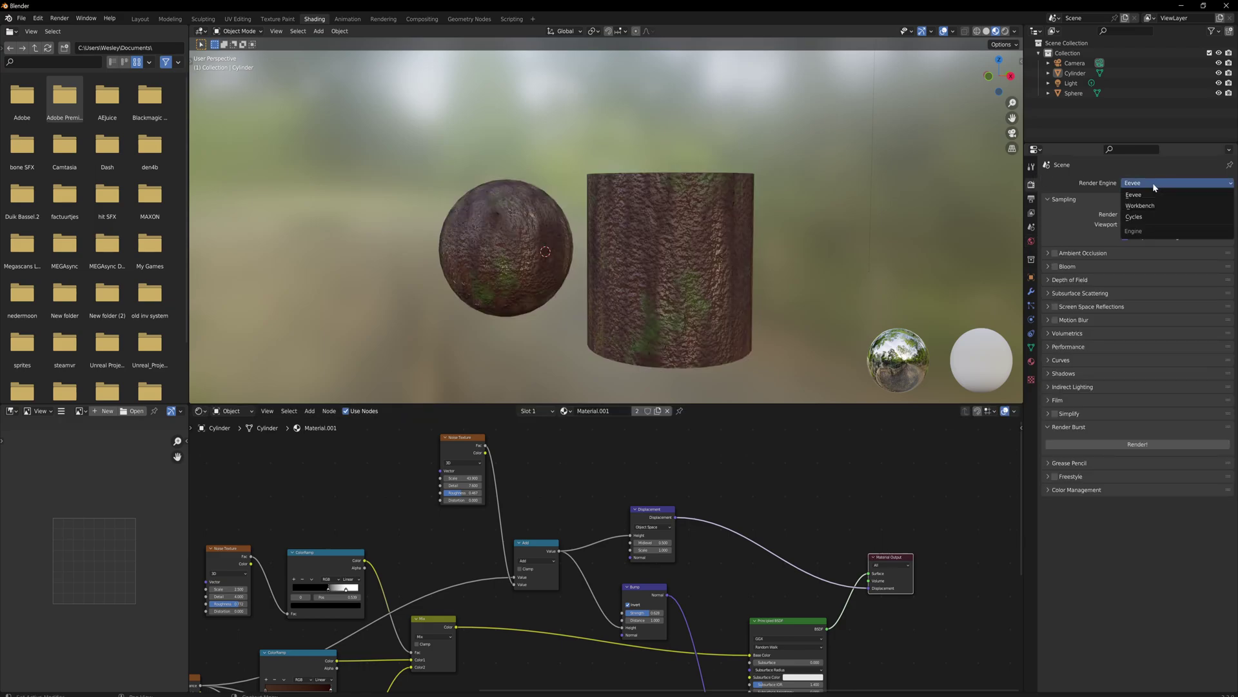
left_click(1155, 210)
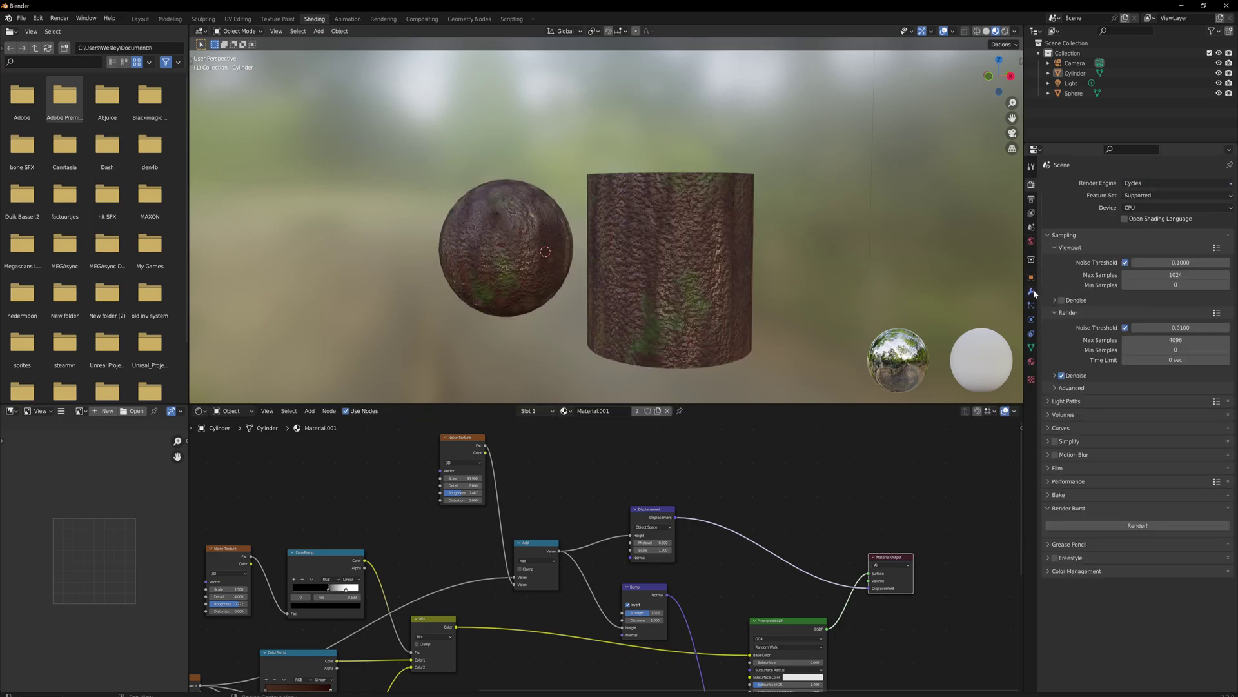
left_click(1154, 195)
left_click(1144, 219)
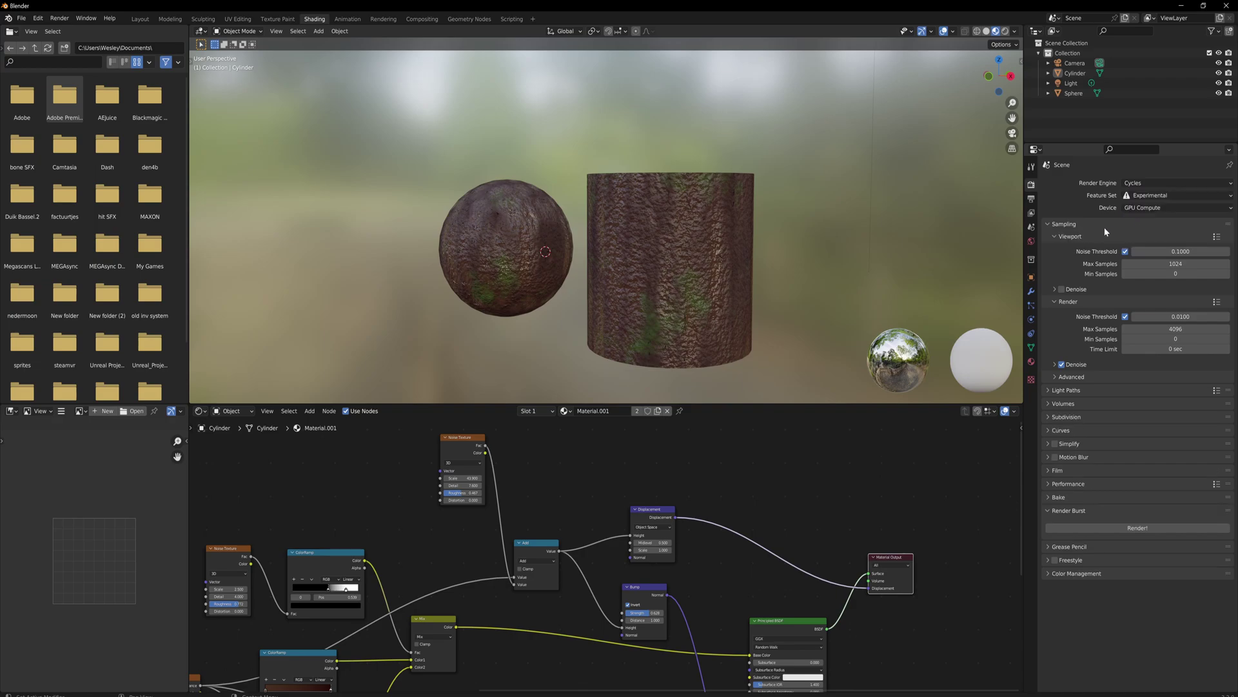
Add a Subdivision Surface modifier to the cylinder, set it to Simple, and enable Adaptive Subdivision.
left_click(1031, 293)
left_click(1113, 182)
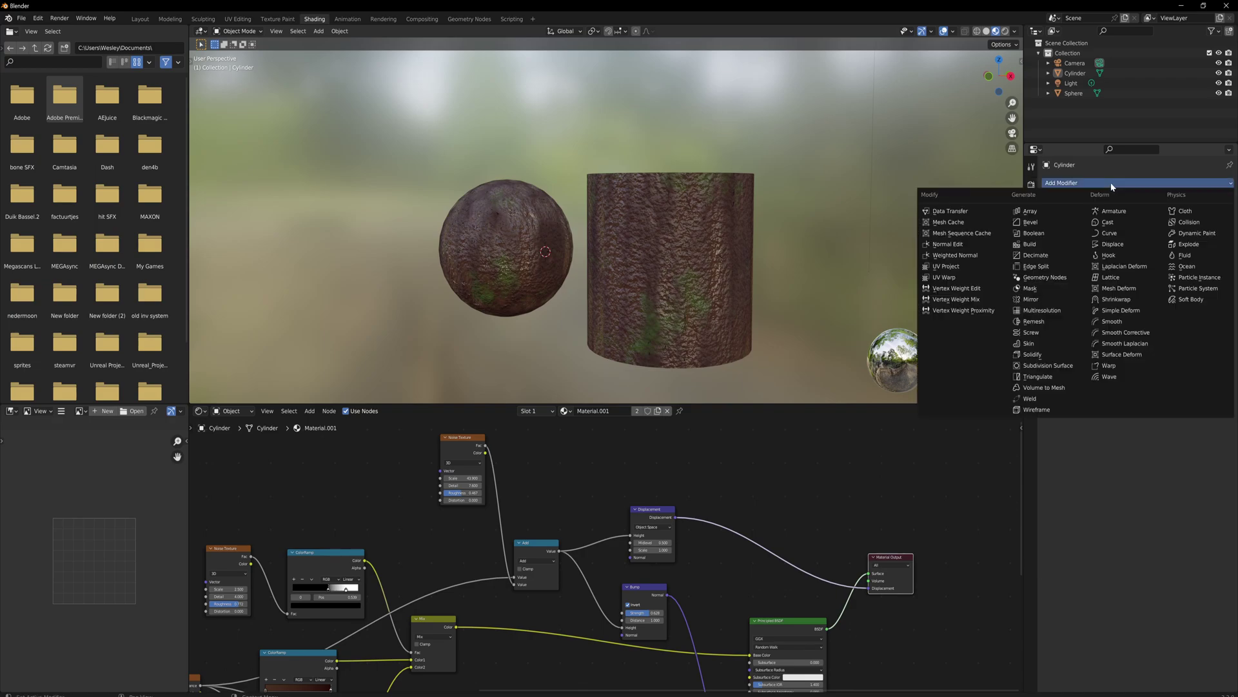
left_click(1042, 365)
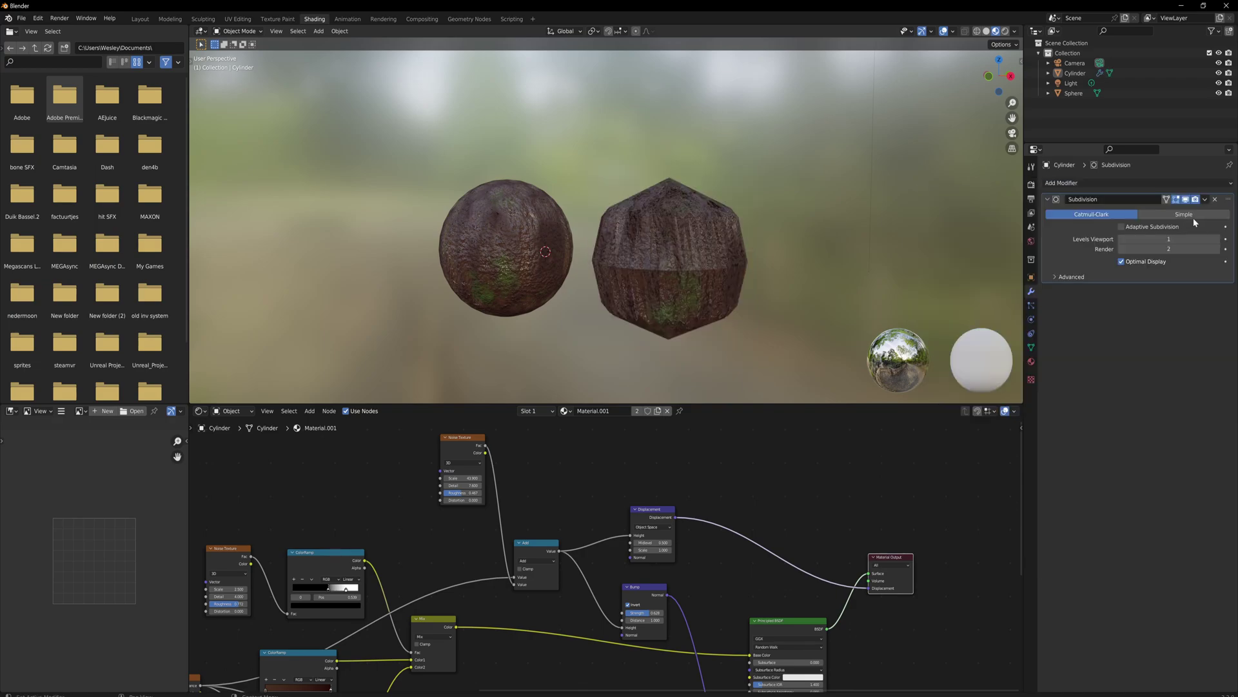
left_click(1197, 219)
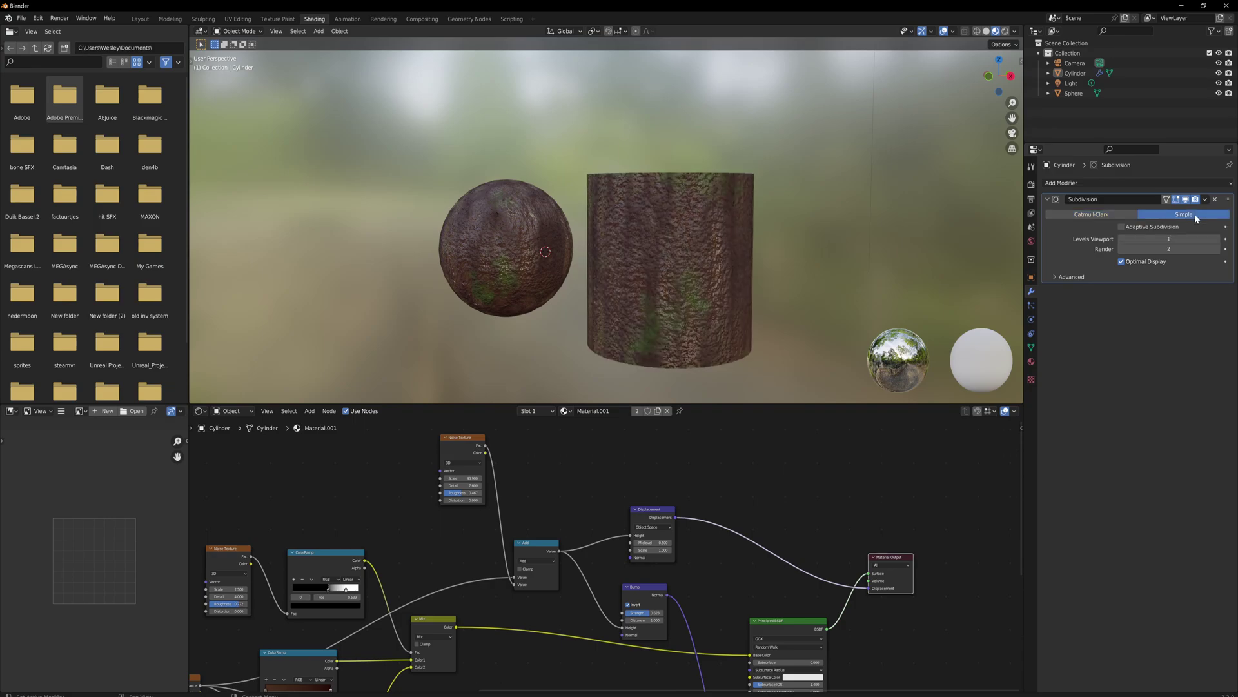
left_click(1123, 227)
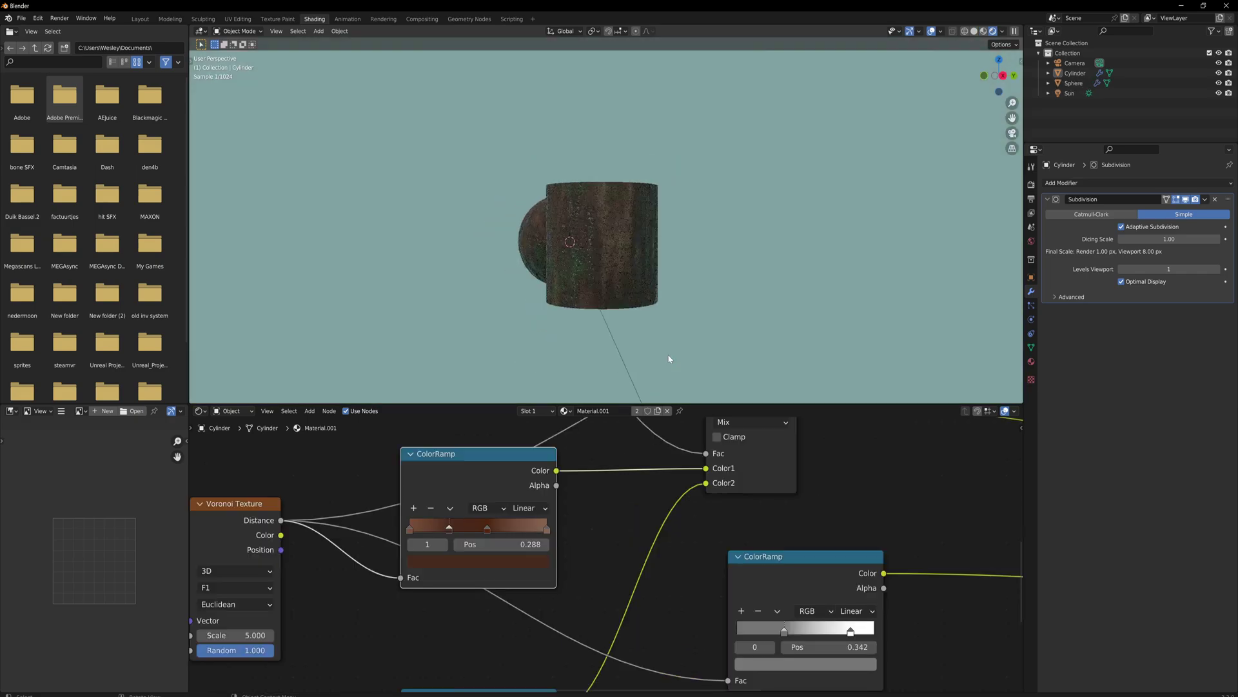
Inspect the sphere and cylinder in rendered, solid and material preview shading.
scroll(616, 276, "down", 3)
middle_click_drag(676, 289, 677, 258)
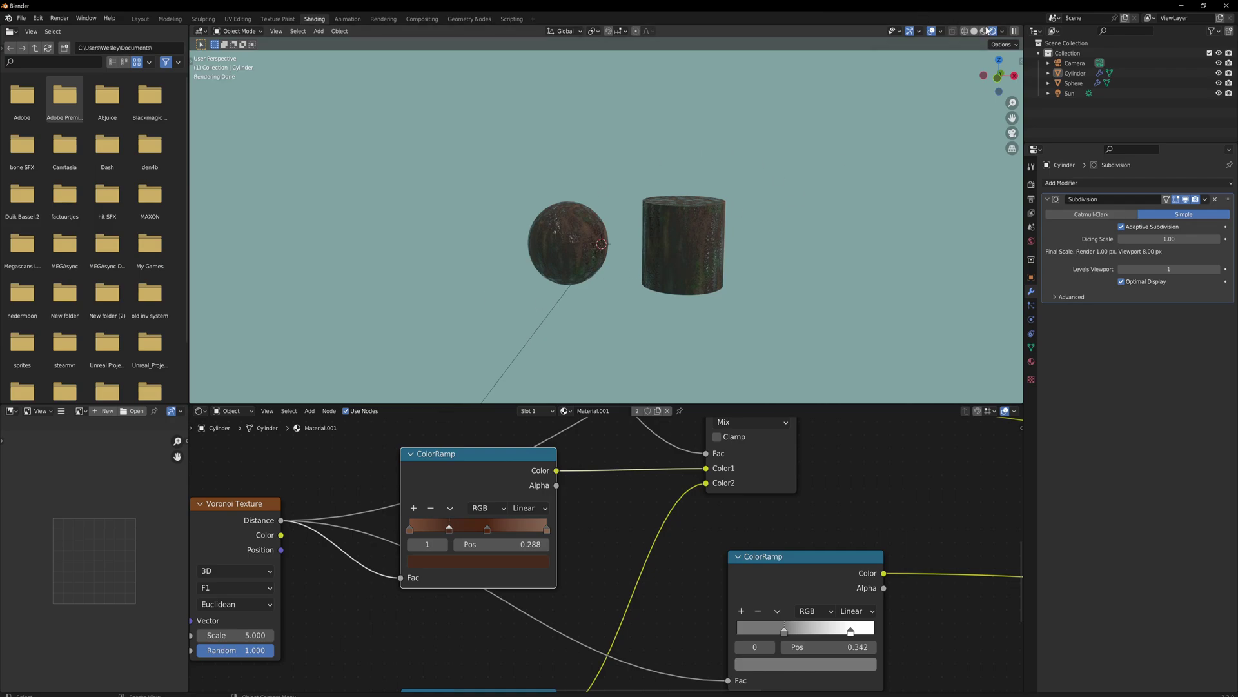
left_click(975, 31)
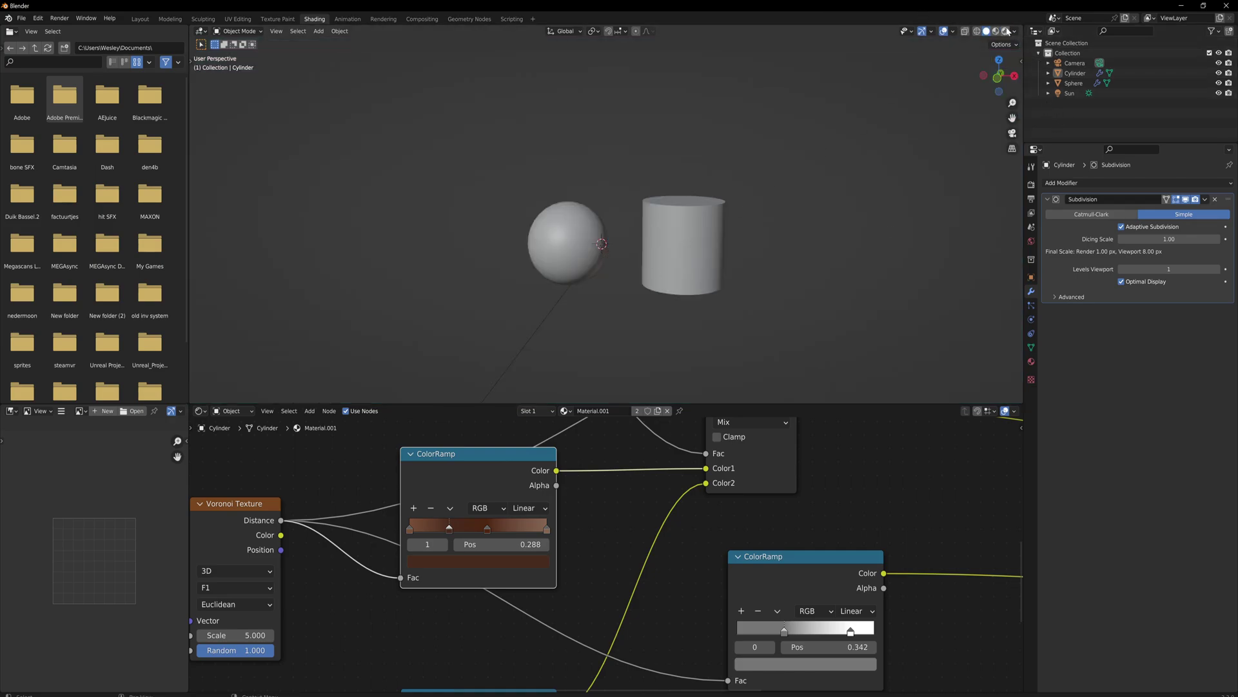
left_click(997, 32)
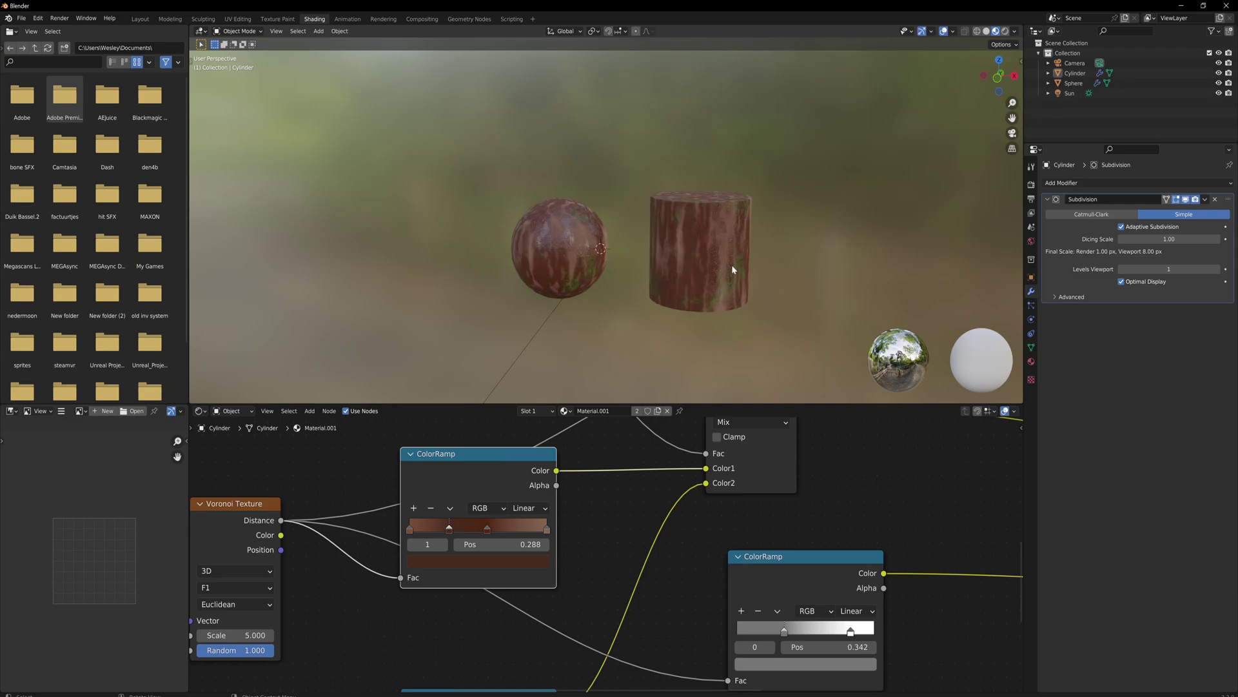
scroll(731, 265, "up", 2)
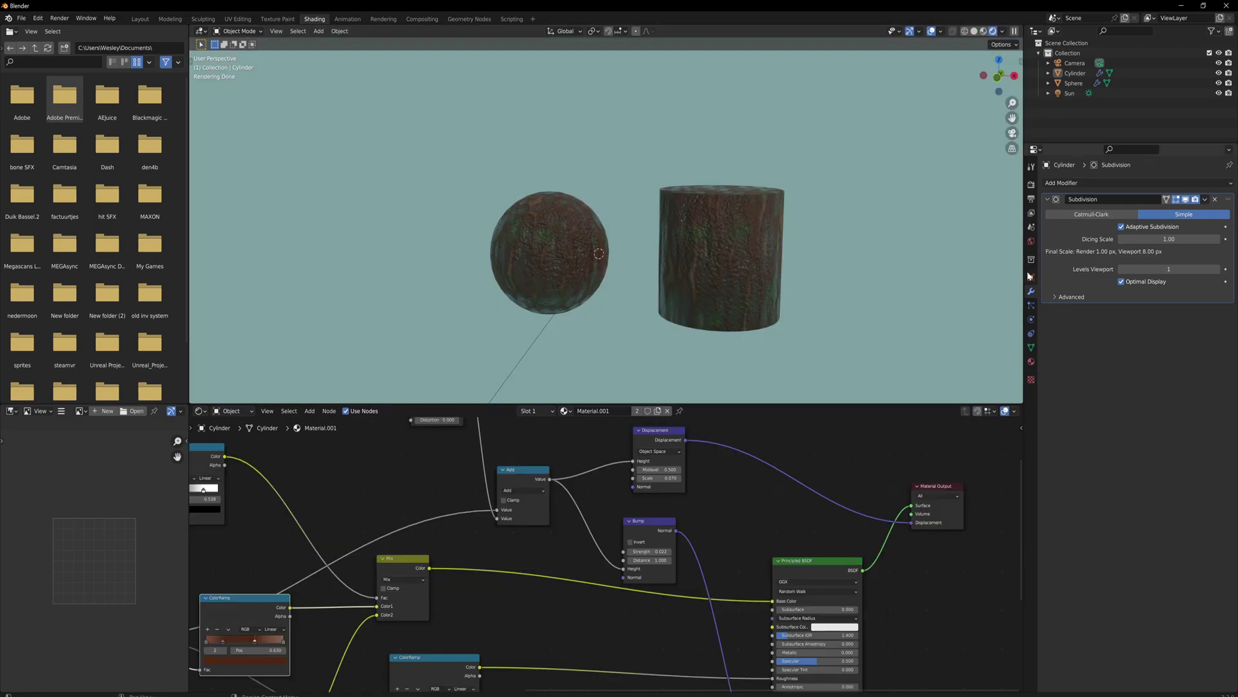